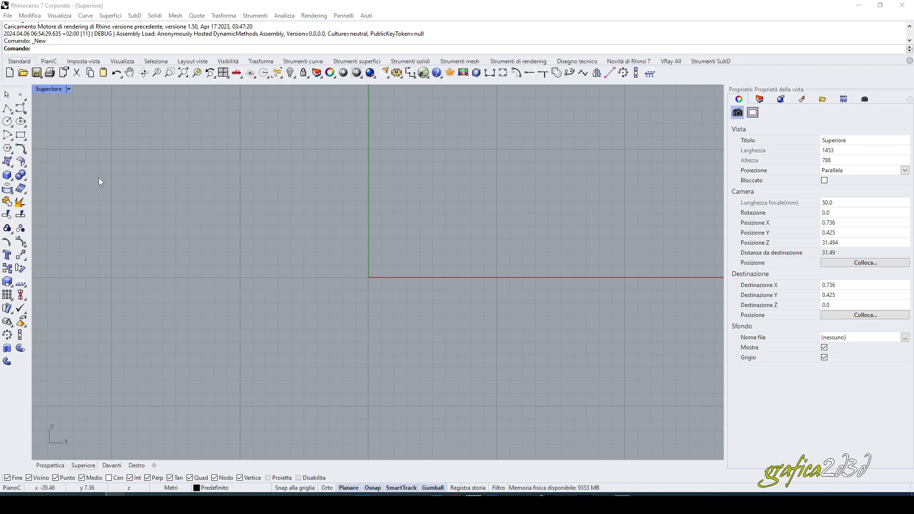
# - Draw a circle with a 6 m radius centred on the origin
pyautogui.click(7, 122)
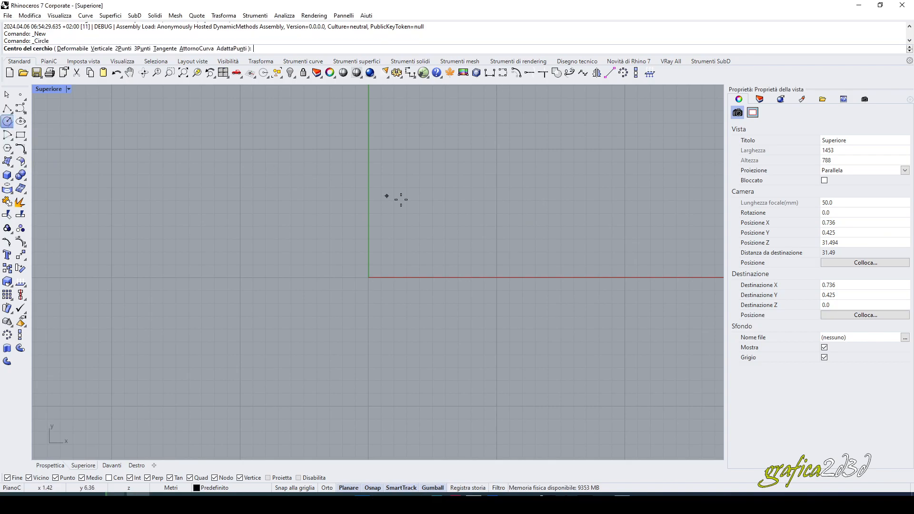
pyautogui.click(369, 277)
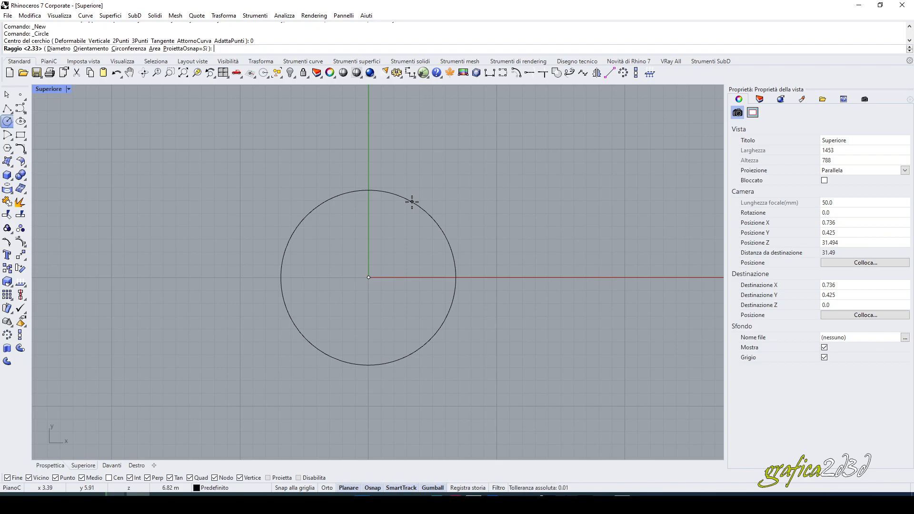
pyautogui.write('6')
pyautogui.press('Return')
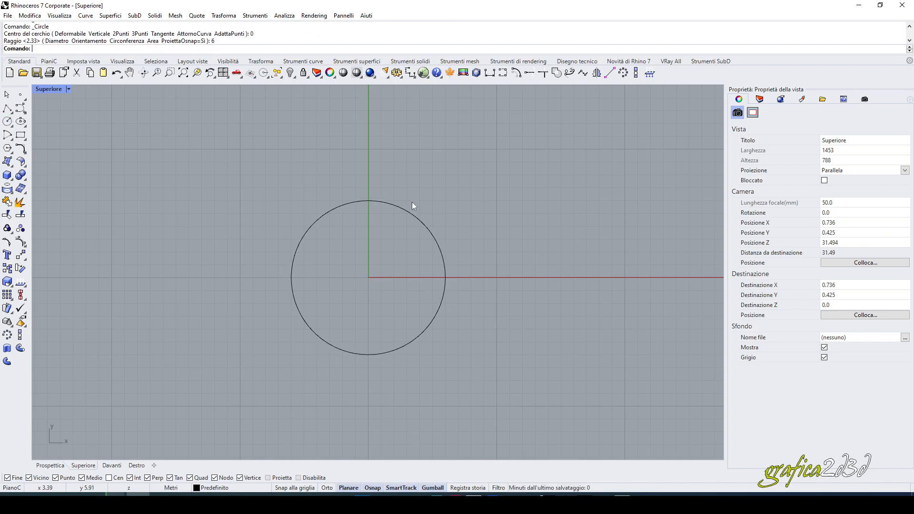
# - Draw a vertical polyline across the circle's diameter, from its top quadrant to its bottom quadrant
pyautogui.moveTo(389, 237); pyautogui.dragTo(339, 208, button='right')
pyautogui.scroll(2, 340, 209)
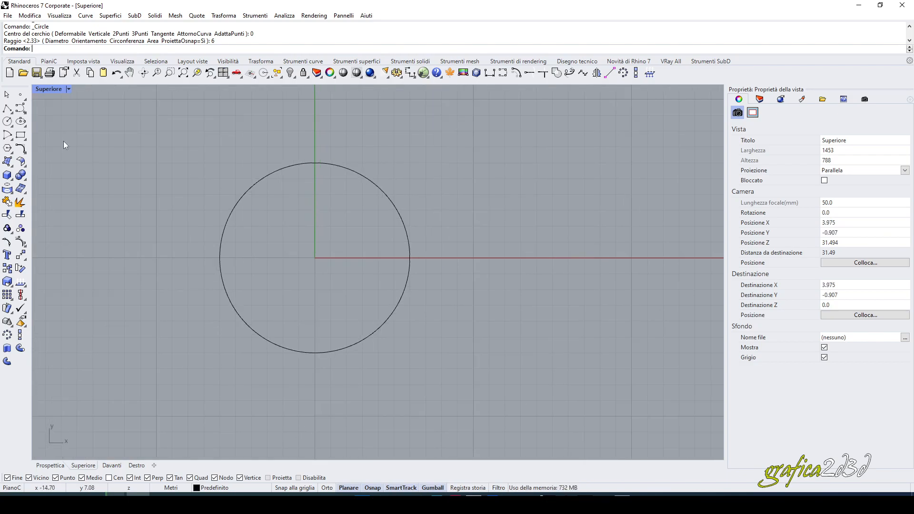
pyautogui.click(7, 109)
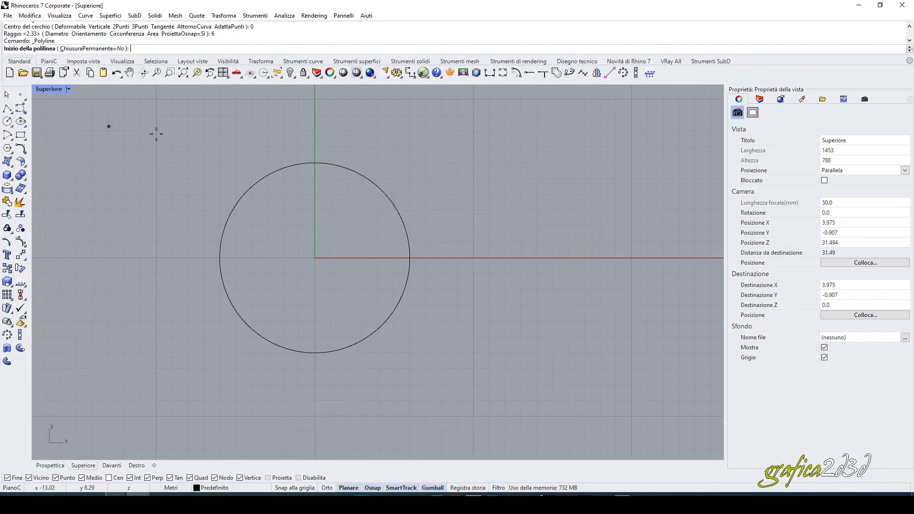
pyautogui.click(315, 163)
pyautogui.click(312, 356)
pyautogui.press('Return')
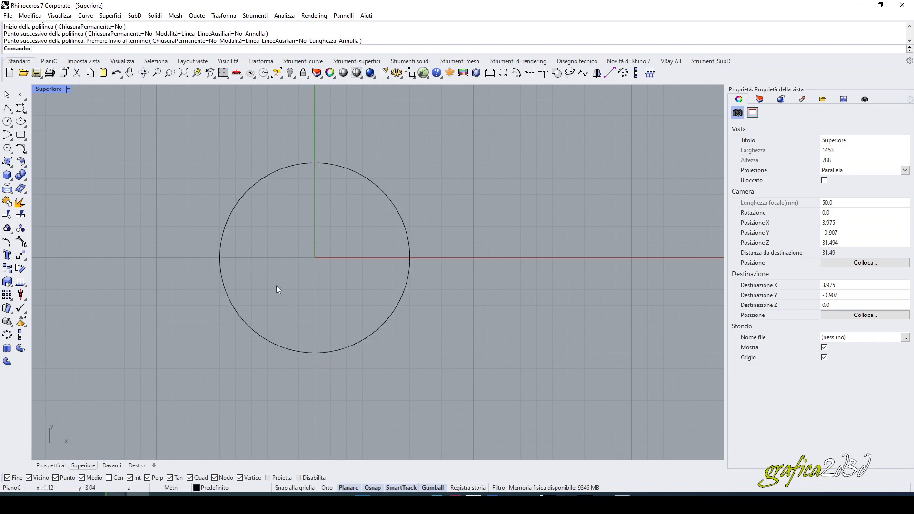
# - Offset the vertical diameter line by 0.05 m to both its right and left sides
pyautogui.click(25, 155)
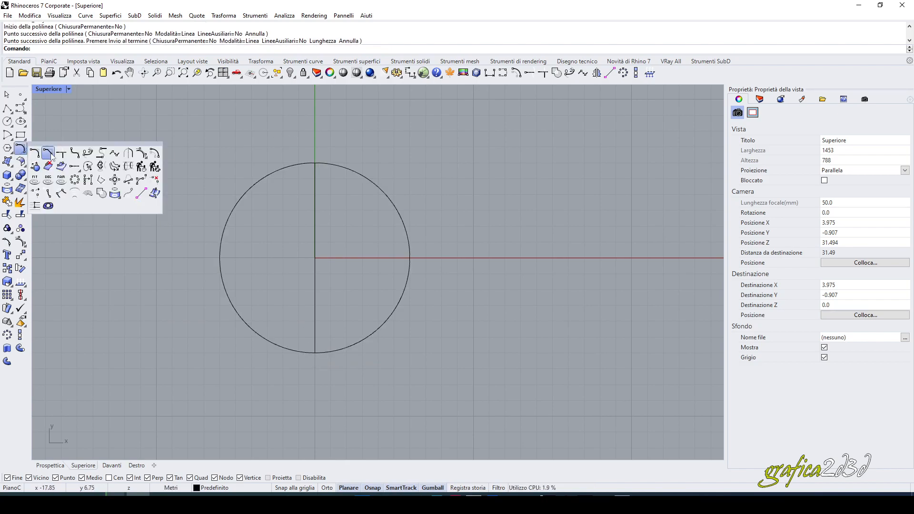
pyautogui.click(151, 153)
pyautogui.scroll(5, 318, 205)
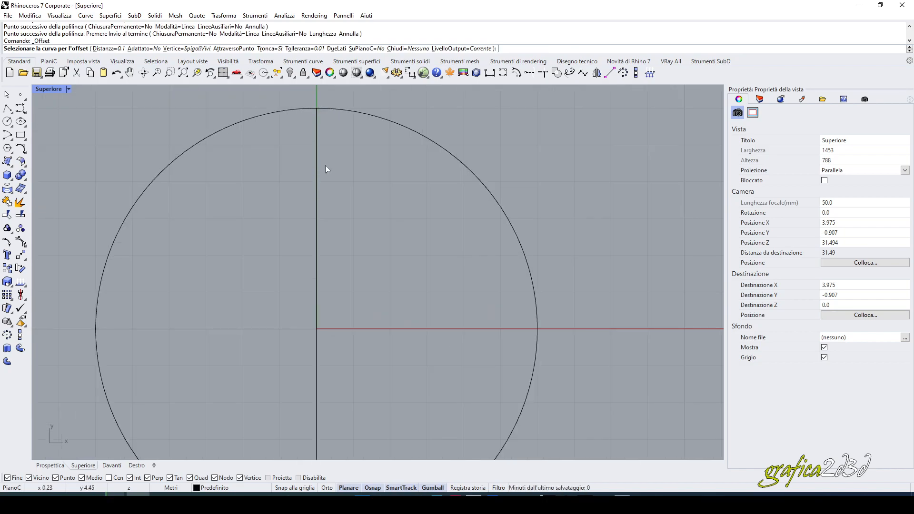
pyautogui.write('0.05')
pyautogui.press('Return')
pyautogui.click(316, 165)
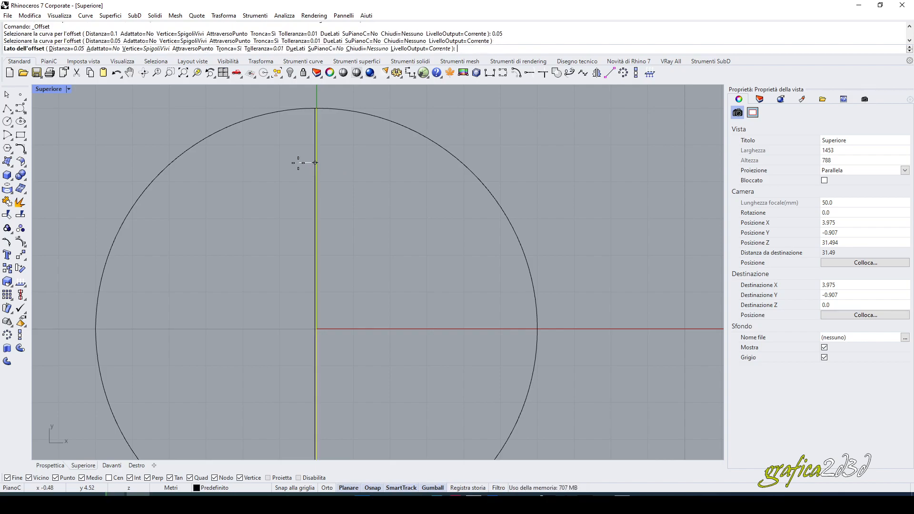
pyautogui.scroll(5, 309, 159)
pyautogui.click(360, 160)
pyautogui.rightClick(318, 159)
pyautogui.click(314, 159)
pyautogui.click(283, 163)
pyautogui.rightClick(333, 166)
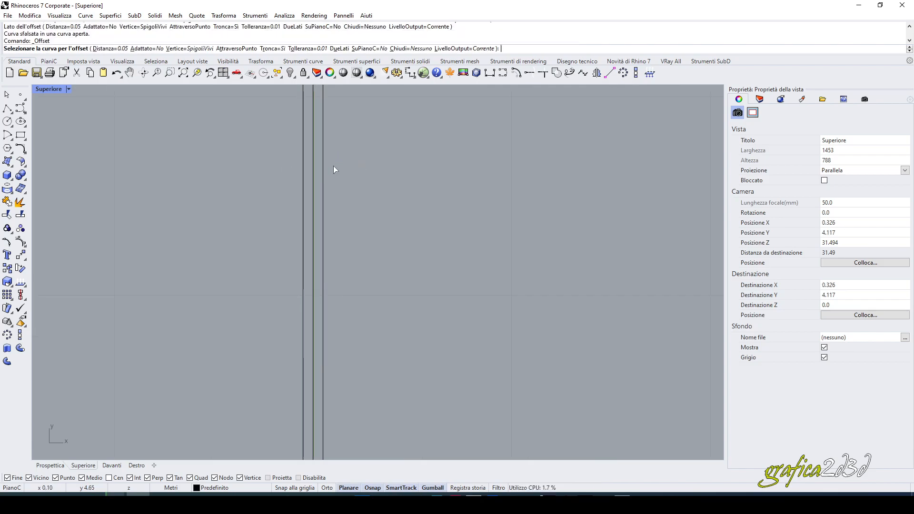
pyautogui.moveTo(324, 169); pyautogui.dragTo(325, 170, button='right')
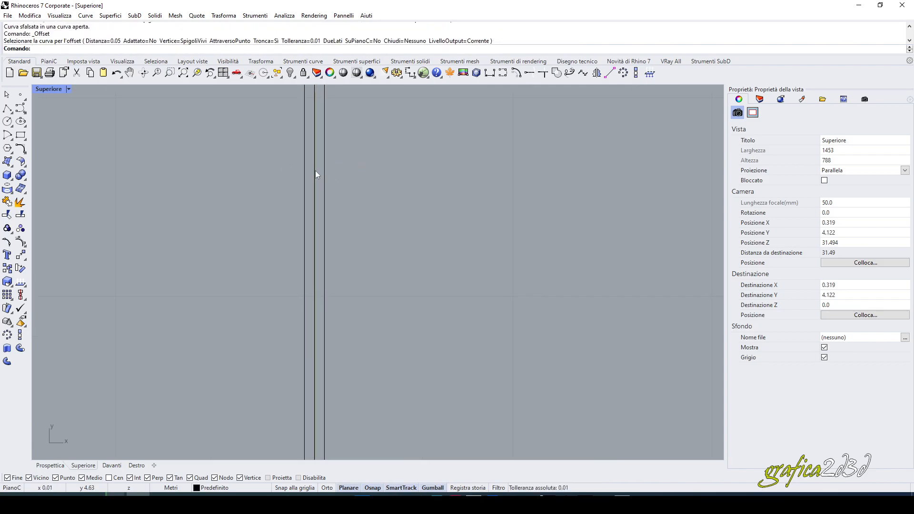
# - Try to delete the original centre line between the two offset lines
pyautogui.click(315, 170)
pyautogui.scroll(-16, 301, 162)
pyautogui.moveTo(306, 167); pyautogui.dragTo(321, 140, button='right')
pyautogui.press('Delete')
# - Polar-array the two offset lines around the circle's centre with 10 elements over 360 degrees
pyautogui.scroll(2, 322, 250)
pyautogui.scroll(8, 325, 371)
pyautogui.click(318, 287)
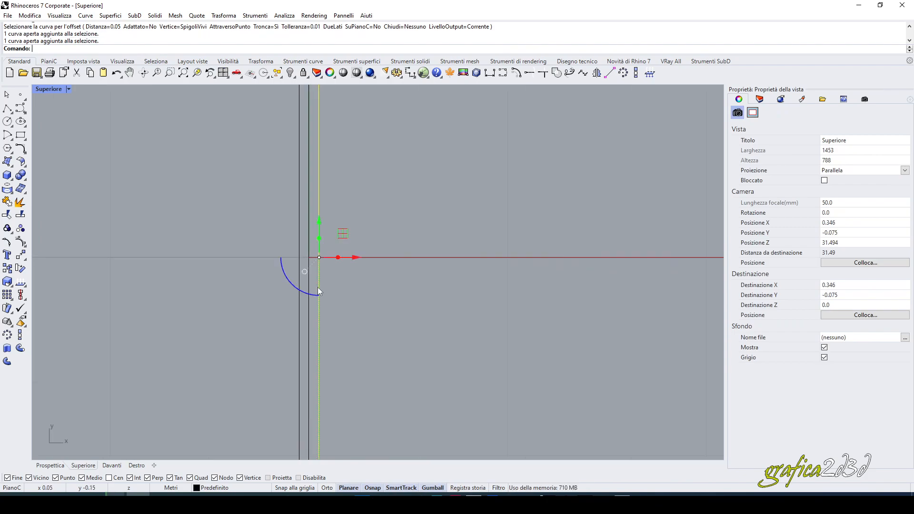
pyautogui.keyDown('shift'); pyautogui.click(299, 300); pyautogui.keyUp('shift')
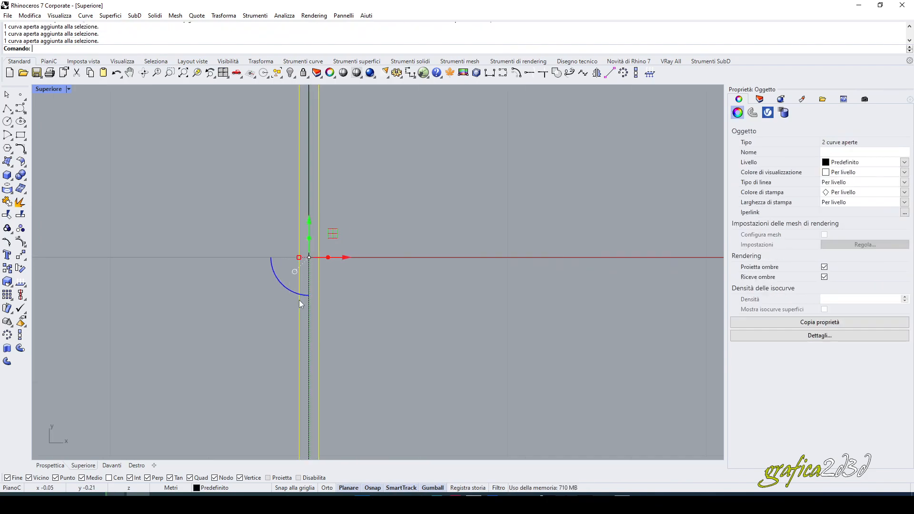
pyautogui.click(9, 297)
pyautogui.click(48, 299)
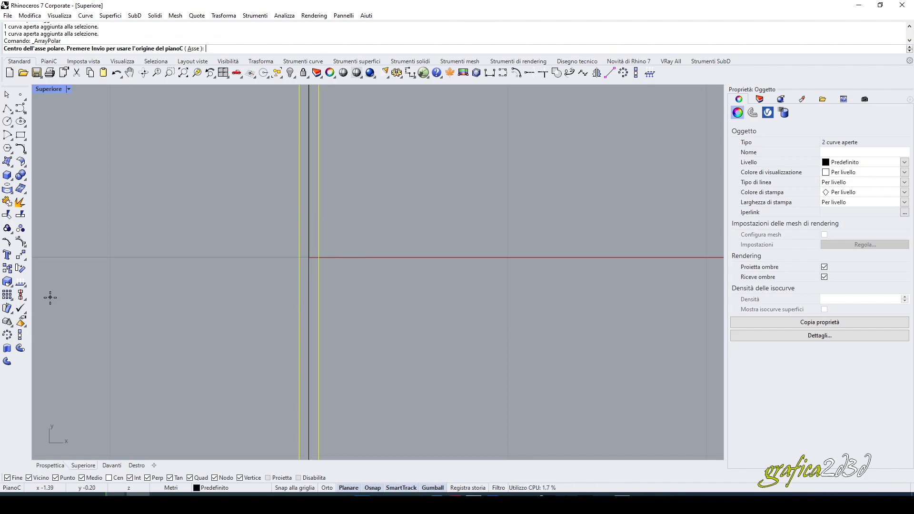
pyautogui.click(309, 256)
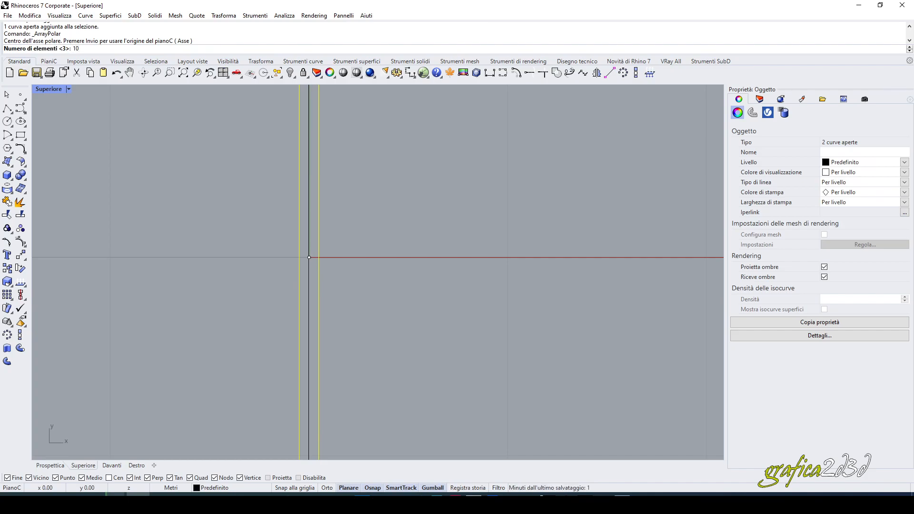
pyautogui.write('10')
pyautogui.press('Return')
pyautogui.press('Return')
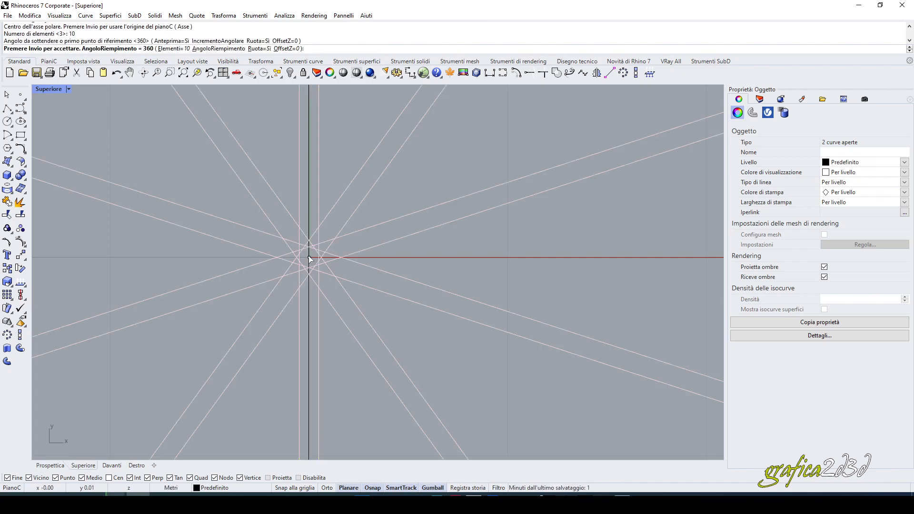
pyautogui.press('Return')
pyautogui.press('Escape')
# - Draw an inner circle with a 2 m radius at the centre of the radial lines
pyautogui.scroll(-3, 339, 189)
pyautogui.scroll(-4, 339, 189)
pyautogui.scroll(6, 322, 242)
pyautogui.scroll(-8, 336, 279)
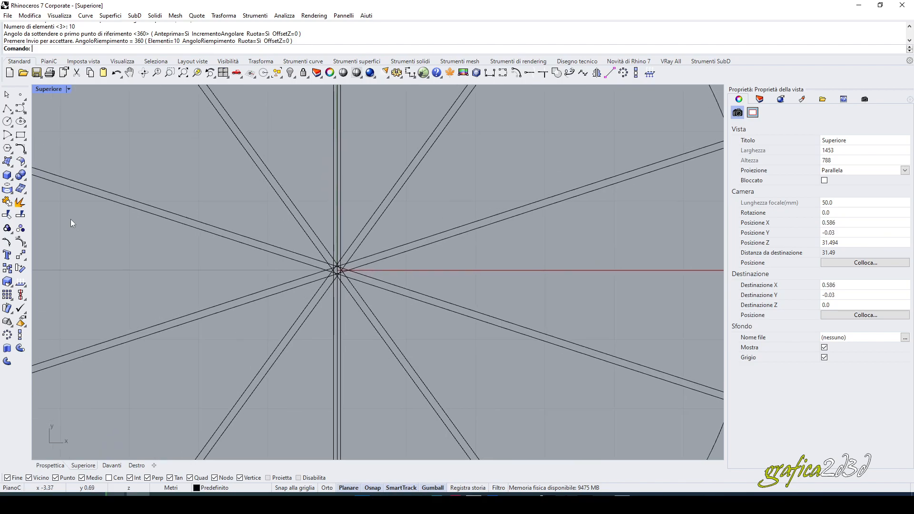
pyautogui.scroll(-8, 380, 278)
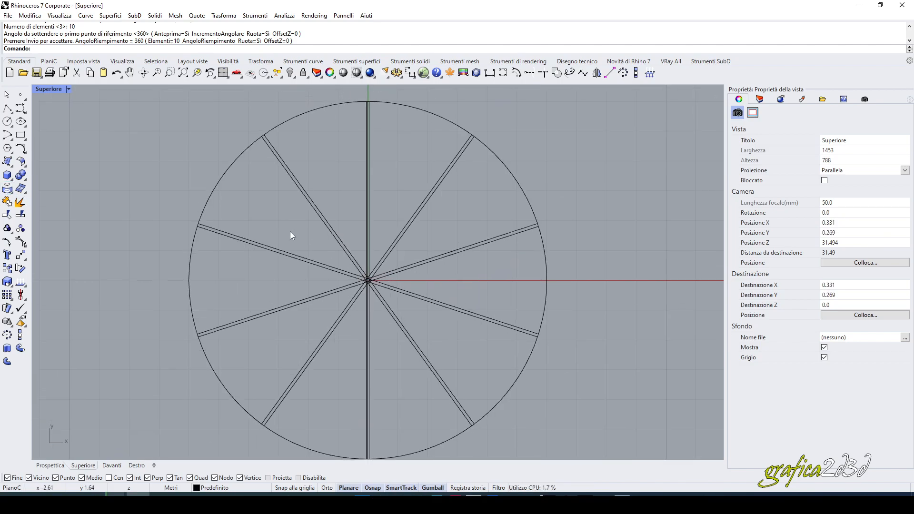
pyautogui.moveTo(290, 232); pyautogui.dragTo(256, 212, button='right')
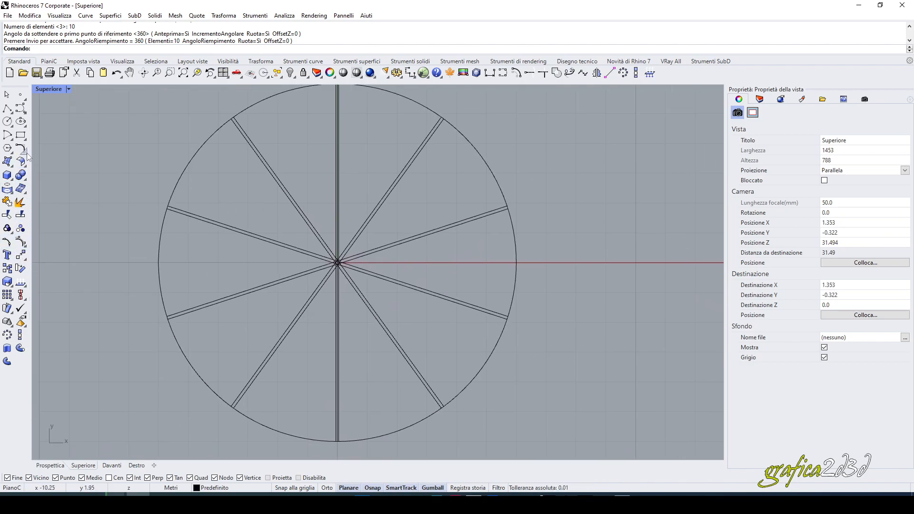
pyautogui.click(7, 121)
pyautogui.scroll(4, 365, 281)
pyautogui.scroll(5, 309, 252)
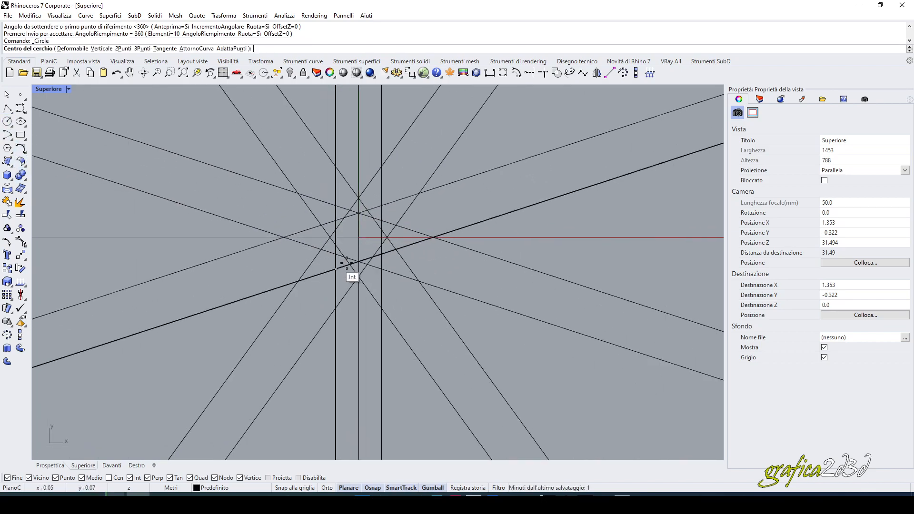
pyautogui.click(359, 237)
pyautogui.scroll(-6, 362, 247)
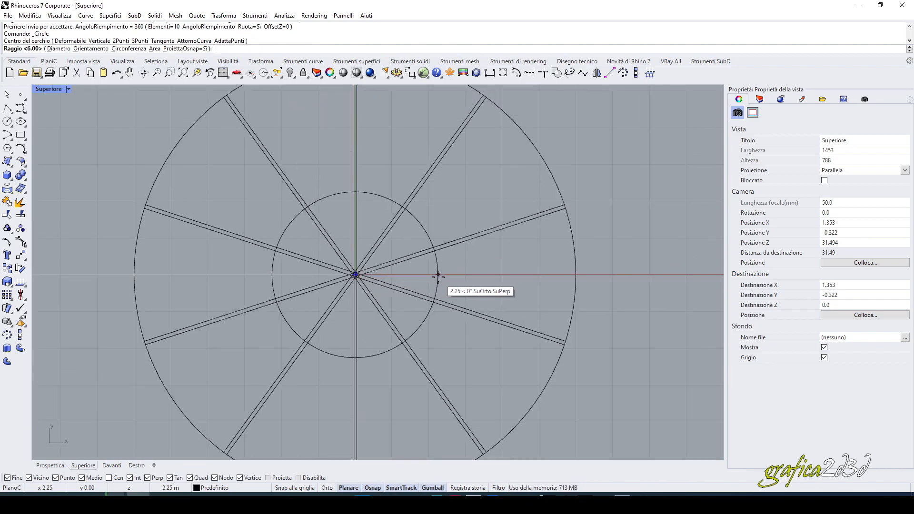
pyautogui.write('2')
pyautogui.press('Return')
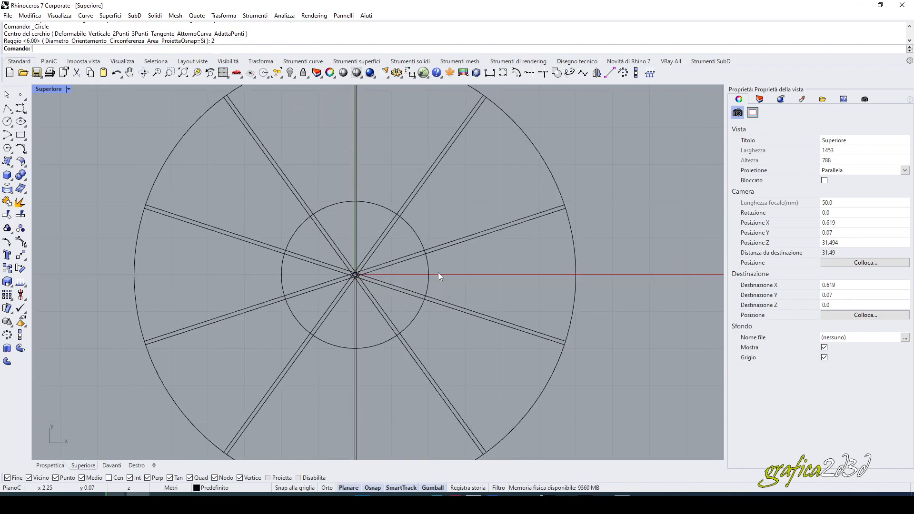
# - Draw a second concentric circle with a 4 m radius from the same centre
pyautogui.scroll(4, 356, 270)
pyautogui.scroll(6, 355, 267)
pyautogui.rightClick(355, 268)
pyautogui.click(351, 281)
pyautogui.scroll(-6, 351, 281)
pyautogui.scroll(-5, 352, 281)
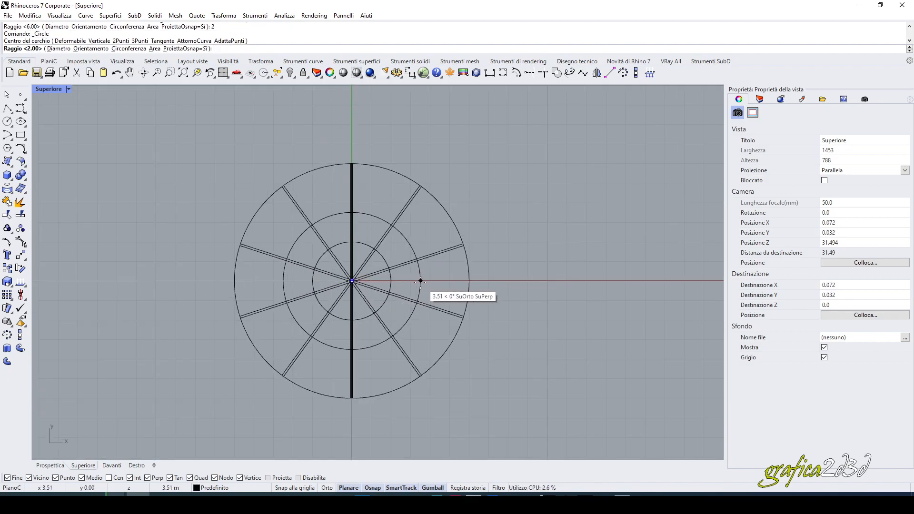
pyautogui.write('4')
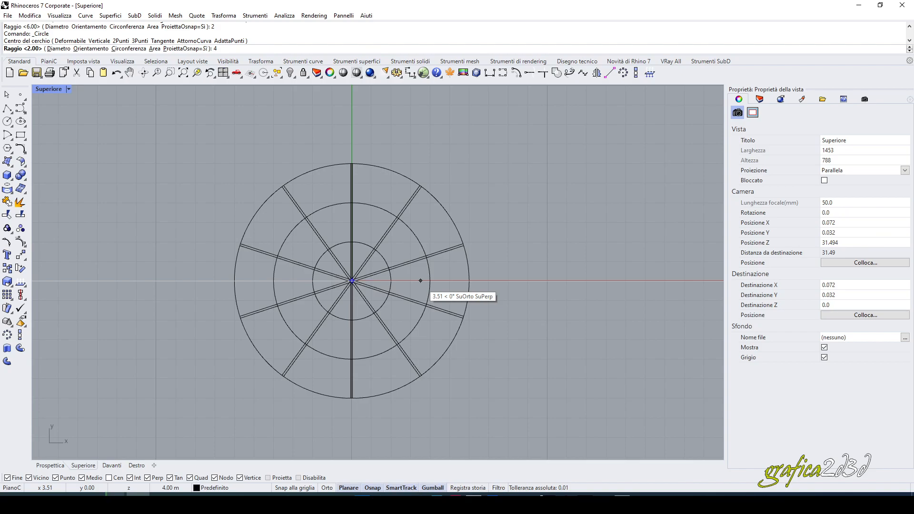
pyautogui.press('Return')
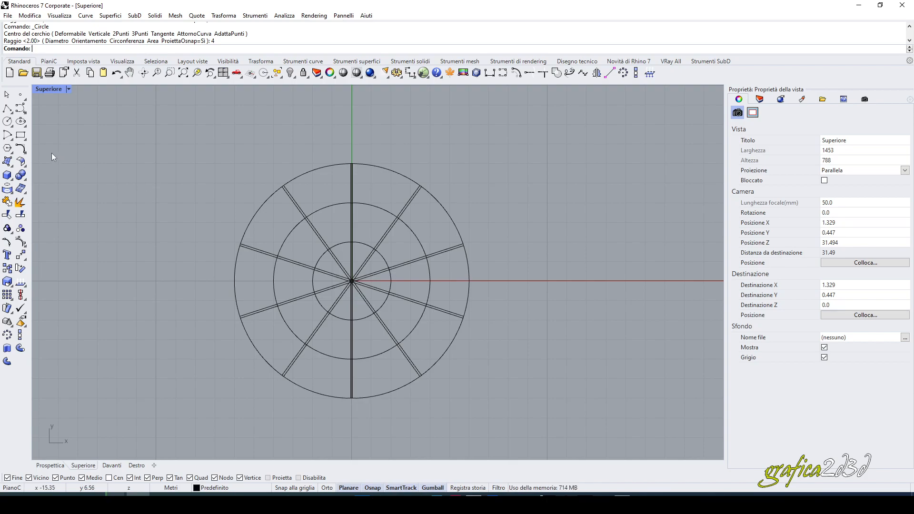
# - Offset the outermost circle inward by 0.1 m
pyautogui.click(26, 153)
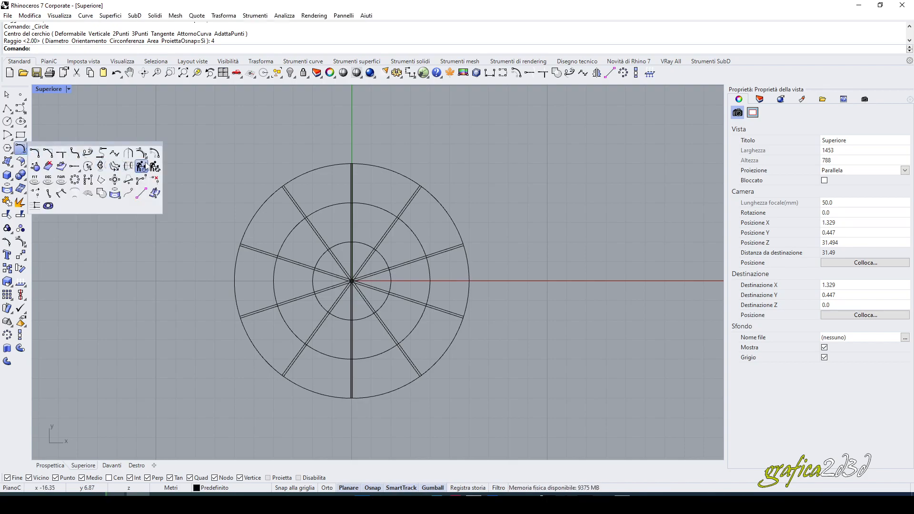
pyautogui.click(155, 159)
pyautogui.write('0.1')
pyautogui.press('Return')
pyautogui.scroll(3, 277, 222)
pyautogui.click(236, 187)
pyautogui.click(346, 280)
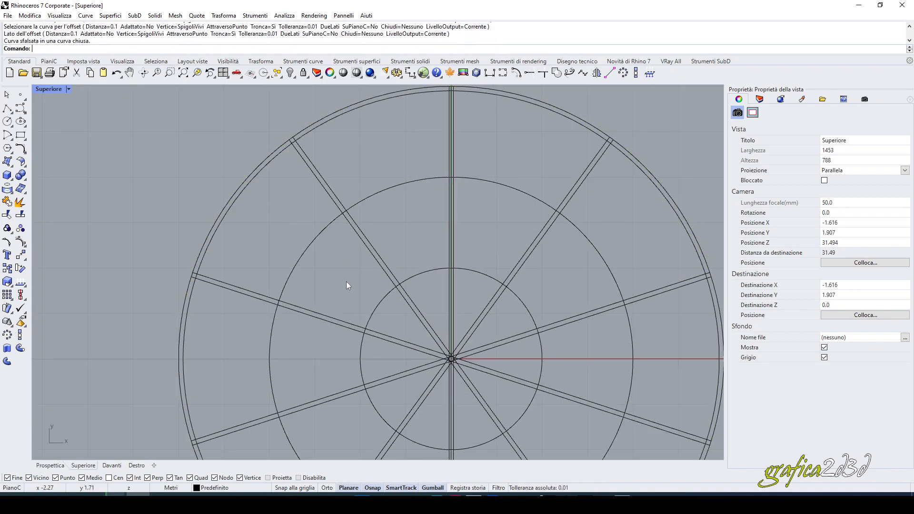
# - Offset the 4 m and 2 m radius circles inward by the same 0.1 m distance
pyautogui.scroll(3, 309, 259)
pyautogui.rightClick(308, 259)
pyautogui.click(261, 213)
pyautogui.click(393, 278)
pyautogui.rightClick(447, 330)
pyautogui.click(434, 328)
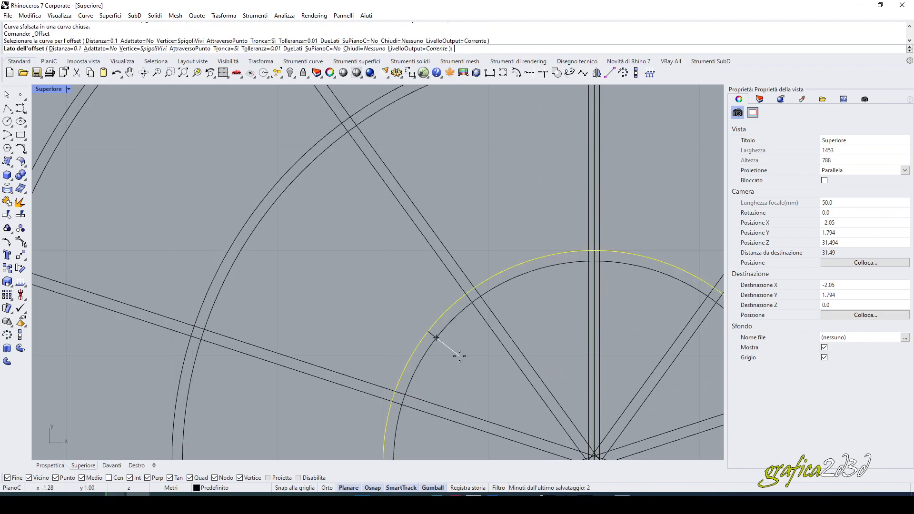
pyautogui.click(459, 353)
# - Make the layer Livello 01 current
pyautogui.scroll(-4, 430, 288)
pyautogui.scroll(-4, 429, 289)
pyautogui.moveTo(429, 289); pyautogui.dragTo(345, 215, button='right')
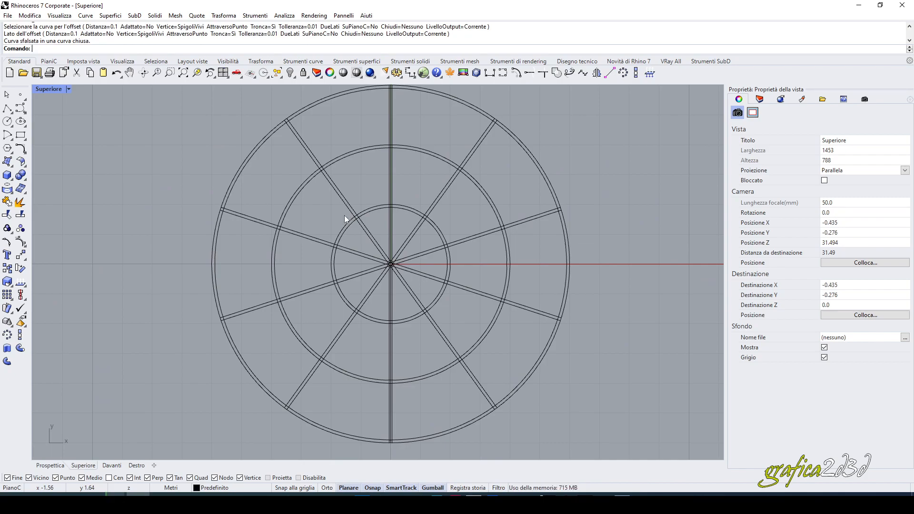
pyautogui.scroll(-2, 414, 168)
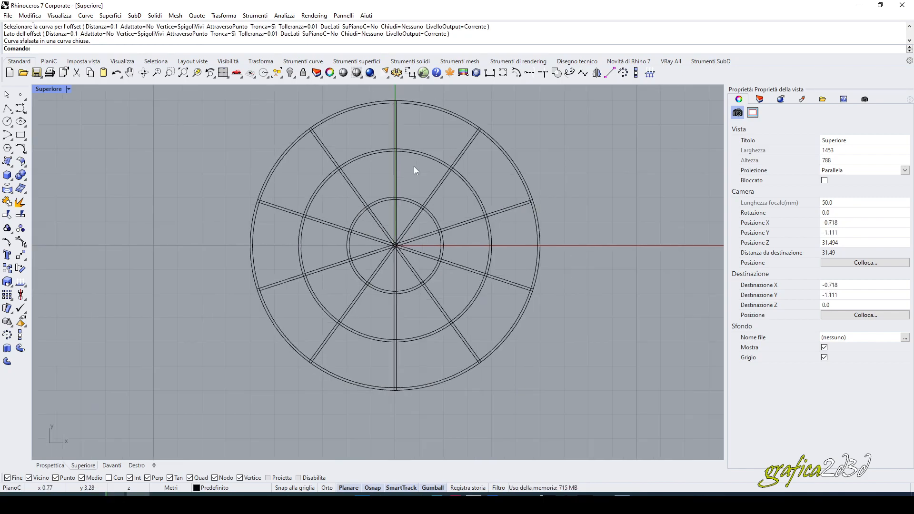
pyautogui.scroll(-1, 413, 167)
pyautogui.moveTo(414, 166); pyautogui.dragTo(362, 175, button='right')
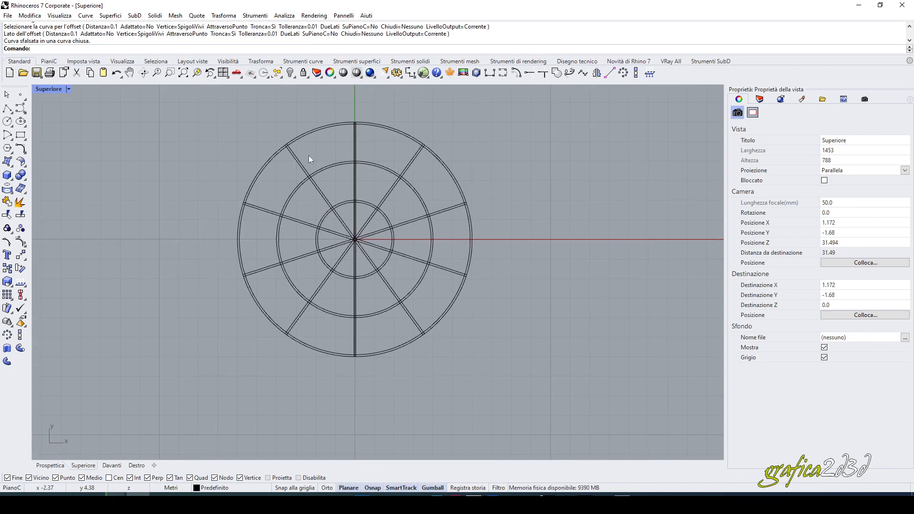
pyautogui.click(759, 99)
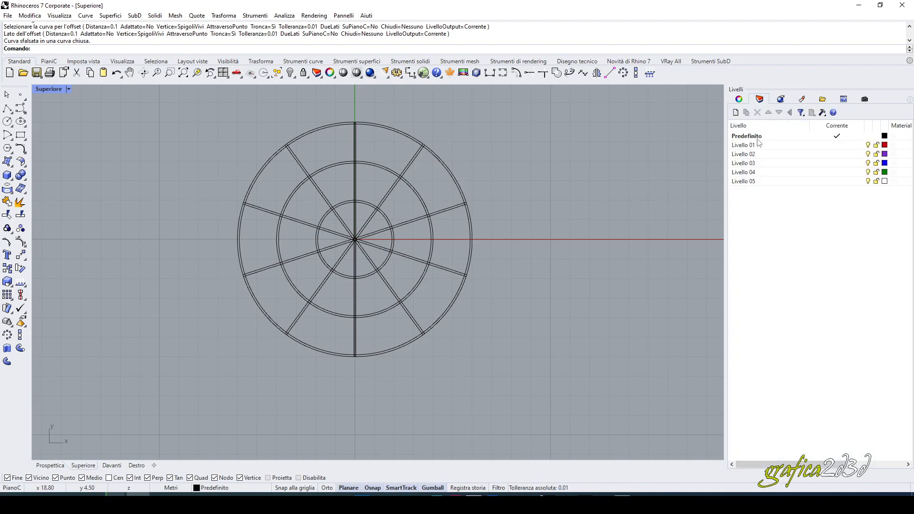
pyautogui.doubleClick(803, 147)
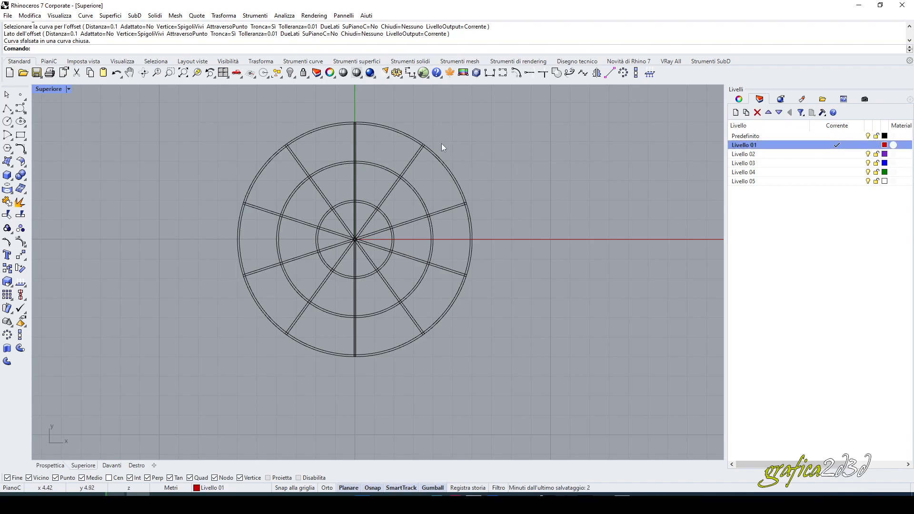
# - Run a curve Boolean on all the plan curves and pick the ten regions of the outer ring to keep
pyautogui.click(25, 151)
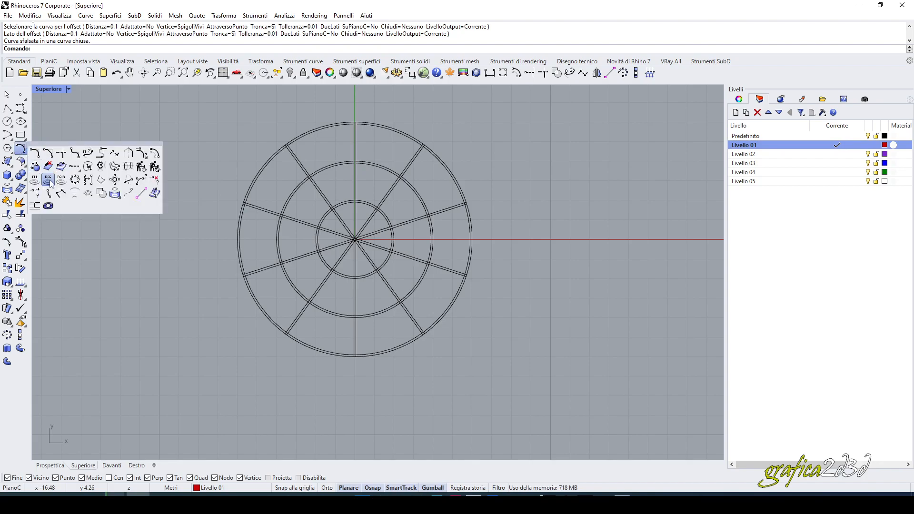
pyautogui.click(101, 195)
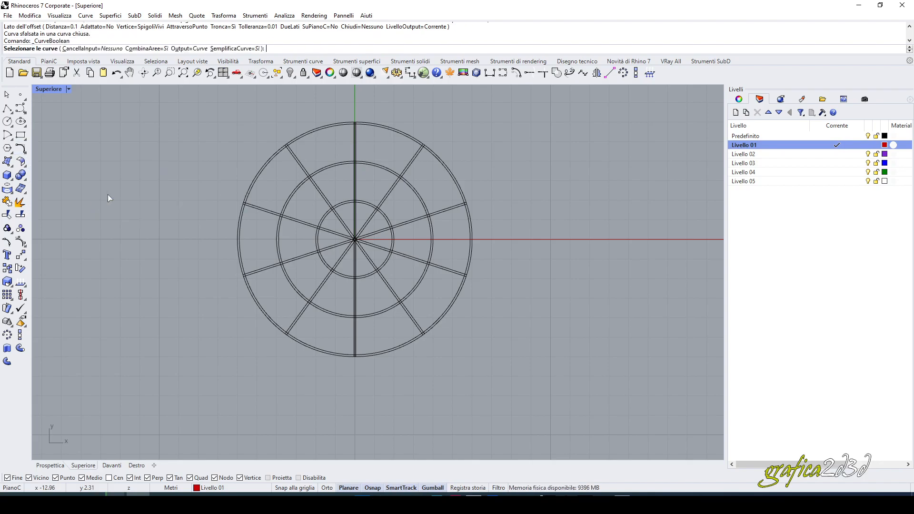
pyautogui.moveTo(216, 99); pyautogui.dragTo(498, 377)
pyautogui.press('Return')
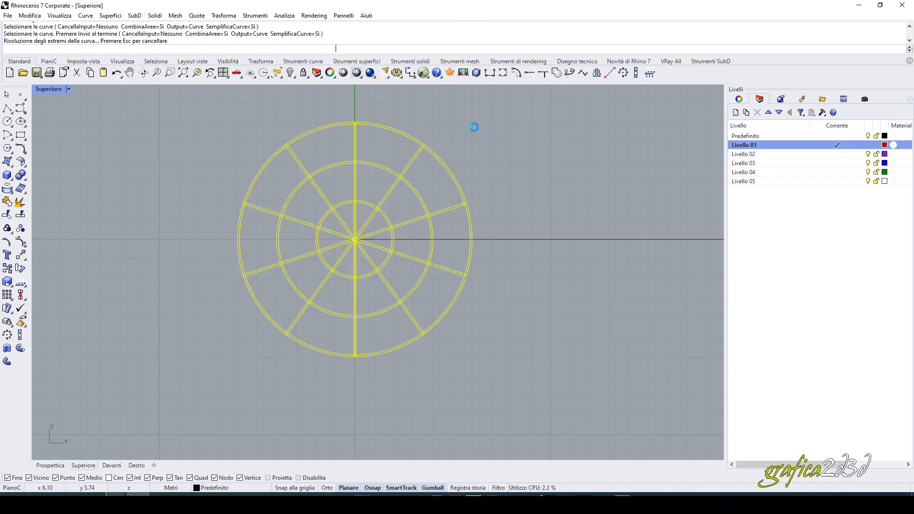
pyautogui.click(394, 150)
pyautogui.click(434, 190)
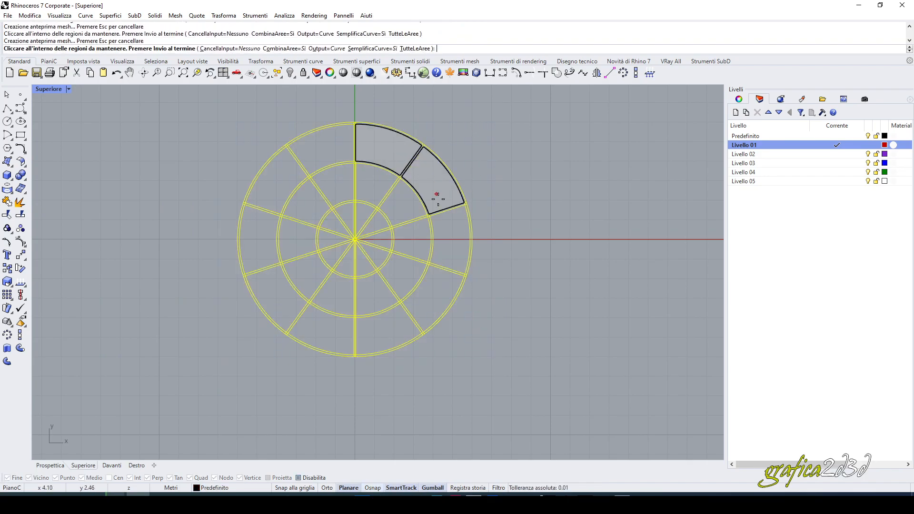
pyautogui.click(447, 249)
pyautogui.click(433, 300)
pyautogui.click(390, 323)
pyautogui.click(322, 328)
pyautogui.click(272, 297)
pyautogui.click(255, 244)
pyautogui.click(272, 192)
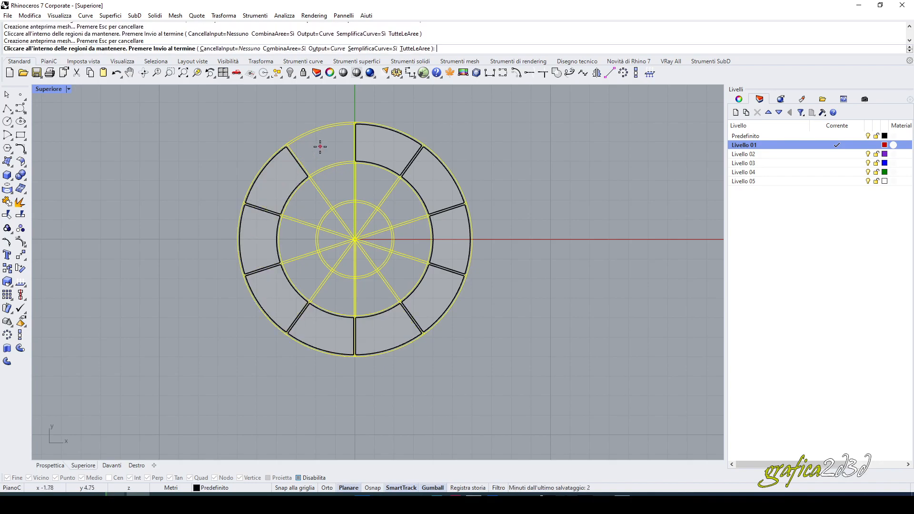
pyautogui.click(316, 148)
# - Add the ten regions between the middle and inner rings to the curve Boolean selection
pyautogui.click(334, 177)
pyautogui.click(379, 180)
pyautogui.click(393, 208)
pyautogui.click(409, 243)
pyautogui.click(401, 277)
pyautogui.click(372, 298)
pyautogui.click(336, 295)
pyautogui.click(306, 267)
pyautogui.click(298, 234)
pyautogui.click(301, 206)
# - Add the ten wedge regions inside the innermost ring and generate the closed curves of all picked regions
pyautogui.scroll(3, 349, 234)
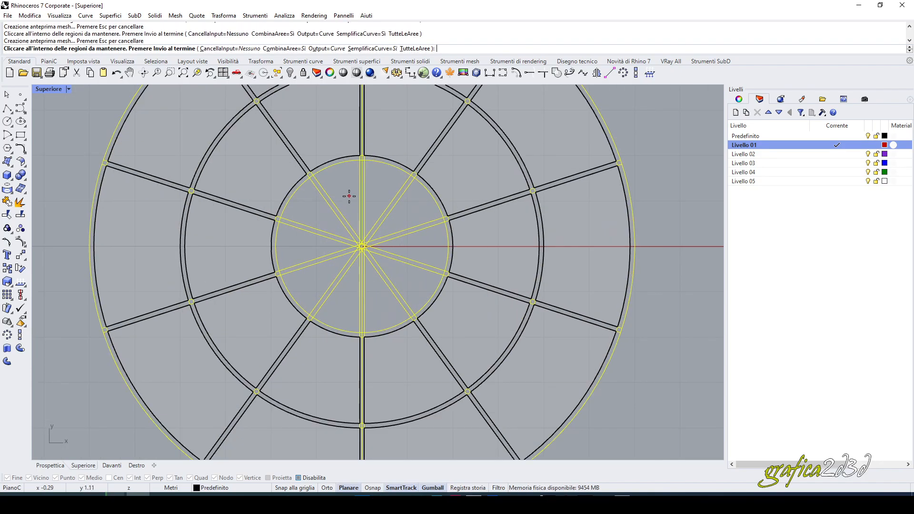
pyautogui.click(348, 214)
pyautogui.click(384, 190)
pyautogui.click(416, 208)
pyautogui.click(426, 247)
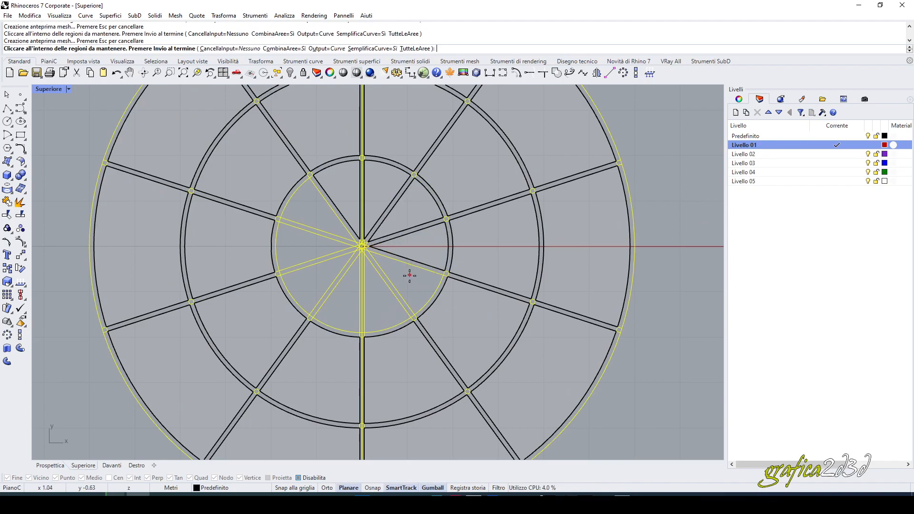
pyautogui.click(407, 272)
pyautogui.click(373, 311)
pyautogui.click(351, 302)
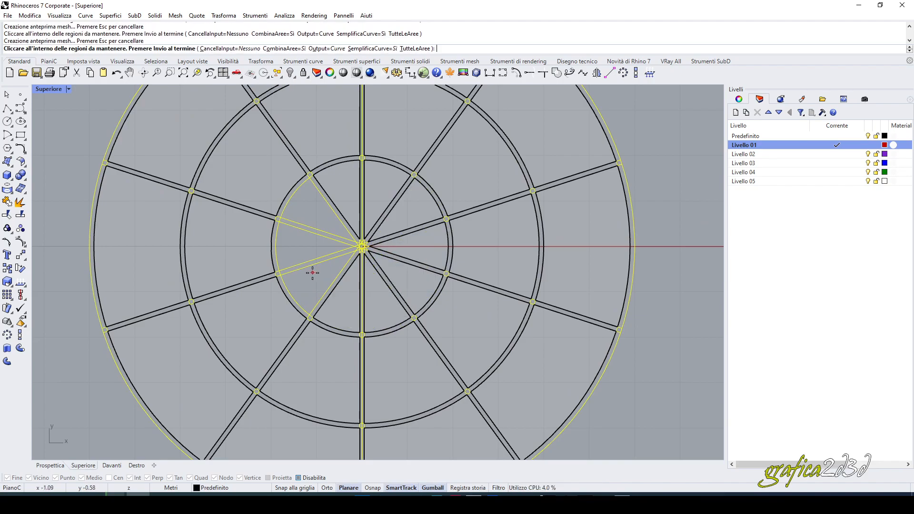
pyautogui.click(324, 285)
pyautogui.click(296, 241)
pyautogui.click(310, 204)
pyautogui.press('Return')
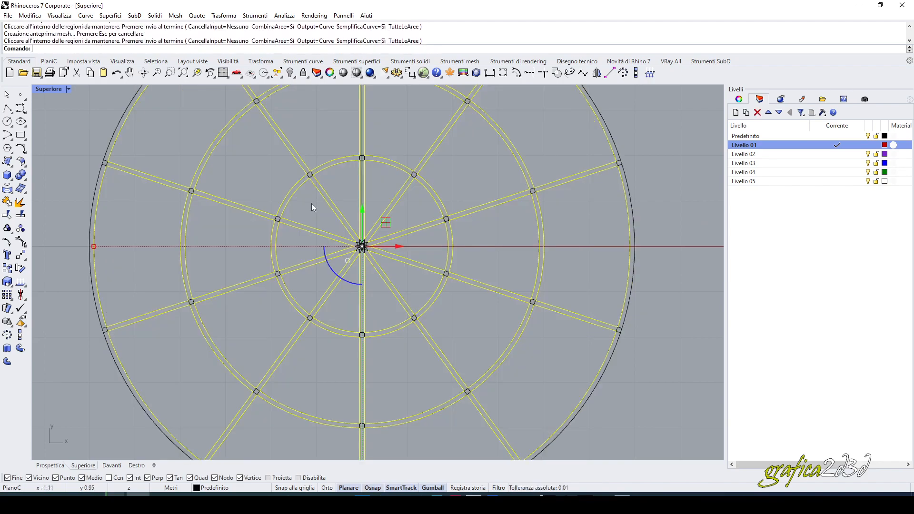
# - Move the extracted region curves along the X axis, clear of the original plan, and deselect them
pyautogui.scroll(-5, 311, 203)
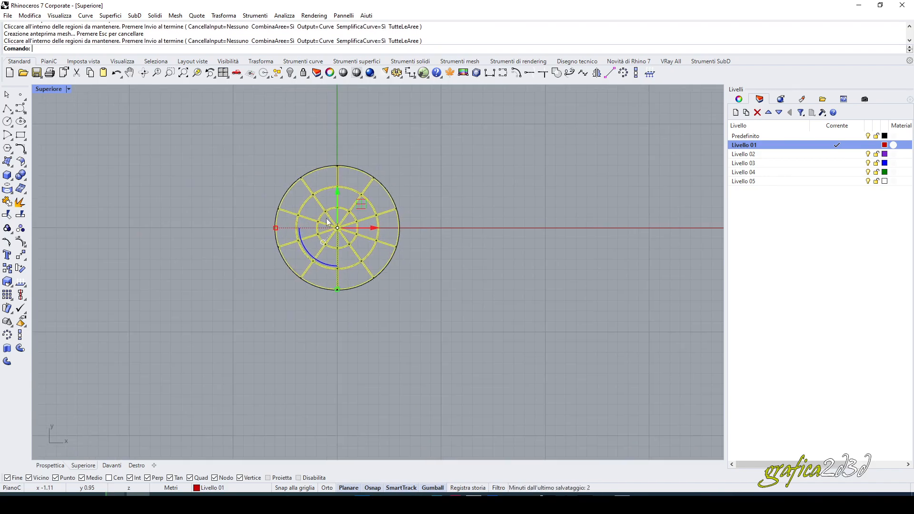
pyautogui.moveTo(362, 206); pyautogui.dragTo(569, 206)
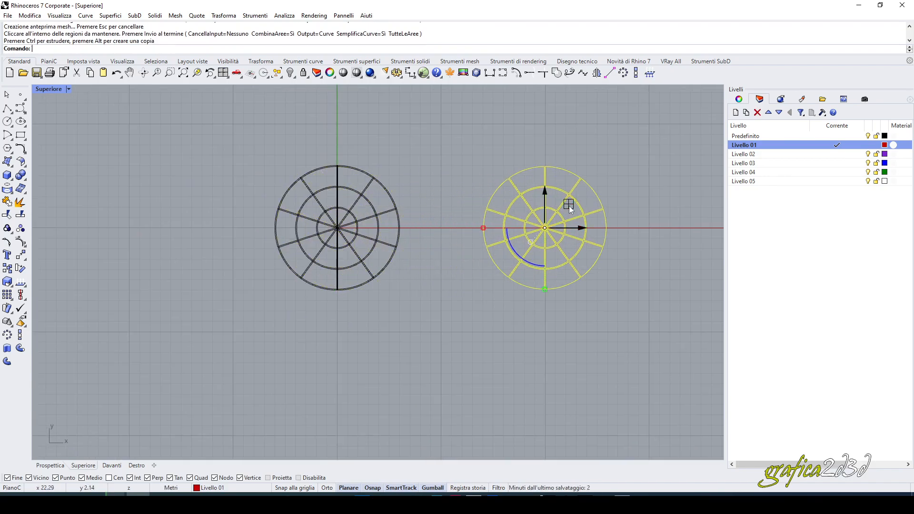
pyautogui.click(638, 294)
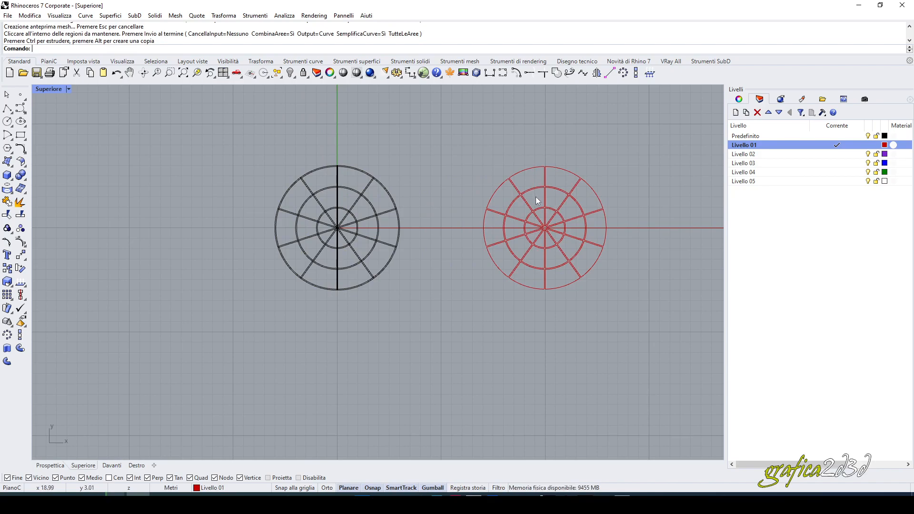
# - Undo the last move of the region curves and clear the selection
pyautogui.hotkey('ctrl', 'z')
pyautogui.scroll(10, 305, 205)
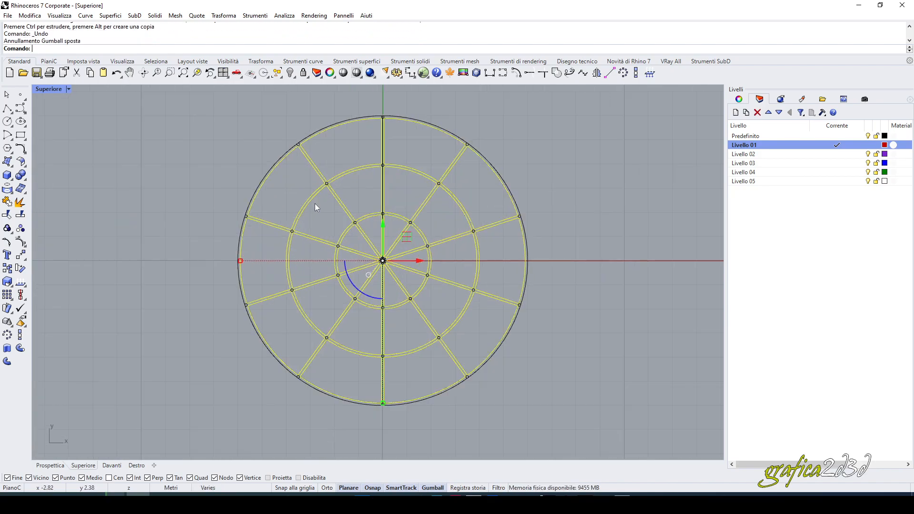
pyautogui.moveTo(330, 190); pyautogui.dragTo(325, 233, button='right')
pyautogui.click(241, 132)
pyautogui.scroll(-10, 289, 155)
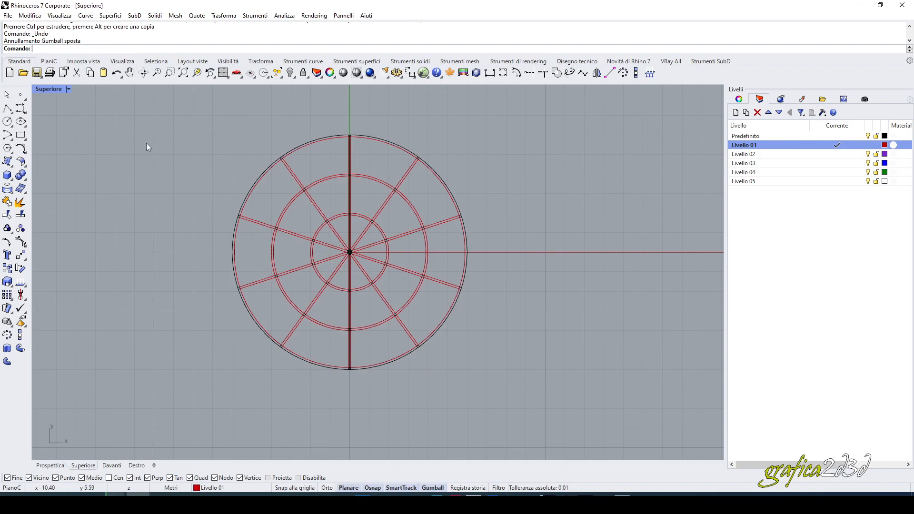
# - Draw a 3.5 m vertical line upward from the plan's centre in the front view, with Ortho enabled
pyautogui.doubleClick(43, 89)
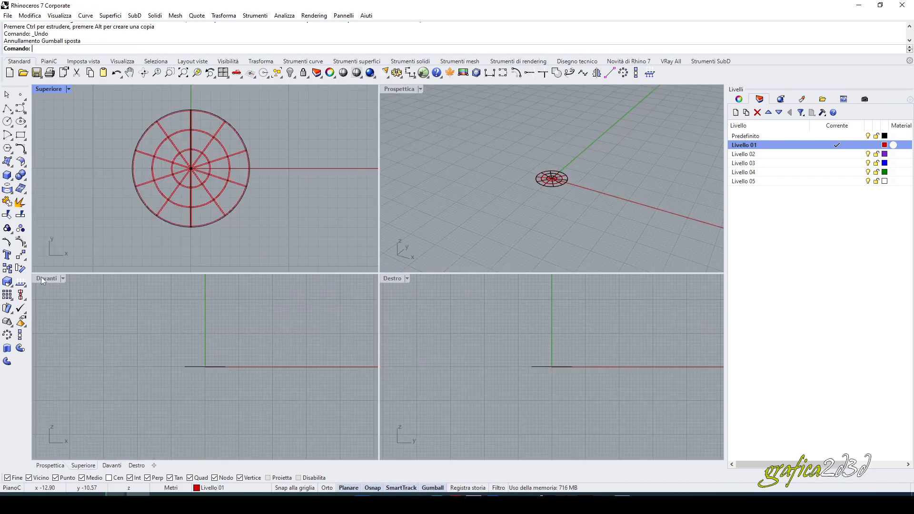
pyautogui.scroll(5, 212, 162)
pyautogui.scroll(8, 219, 157)
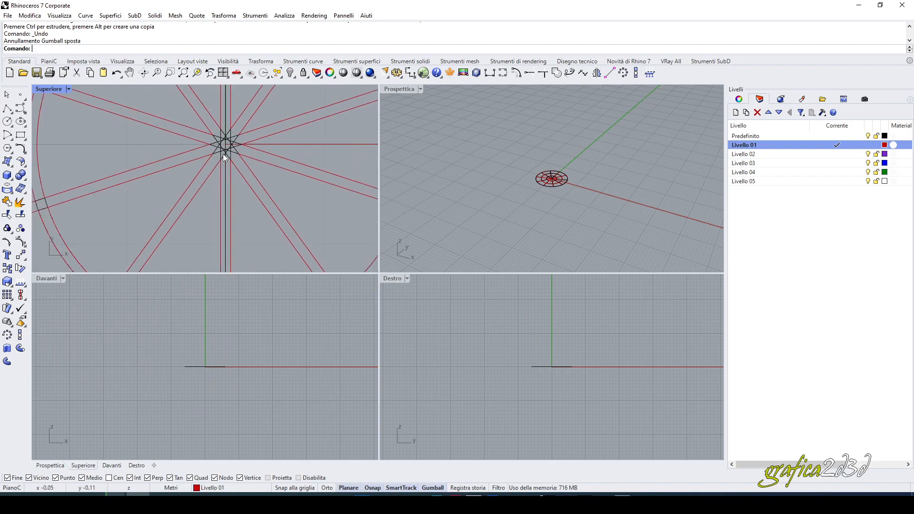
pyautogui.click(7, 109)
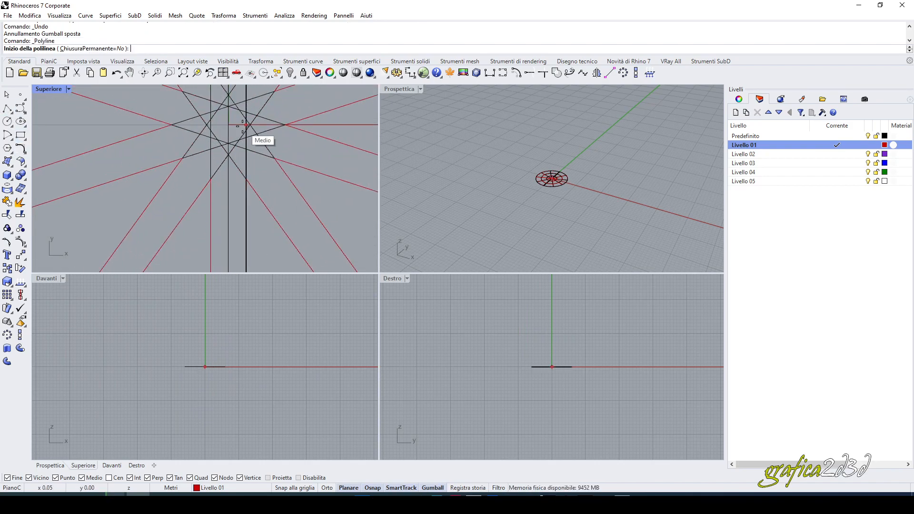
pyautogui.click(226, 124)
pyautogui.scroll(3, 206, 369)
pyautogui.click(327, 488)
pyautogui.scroll(3, 234, 381)
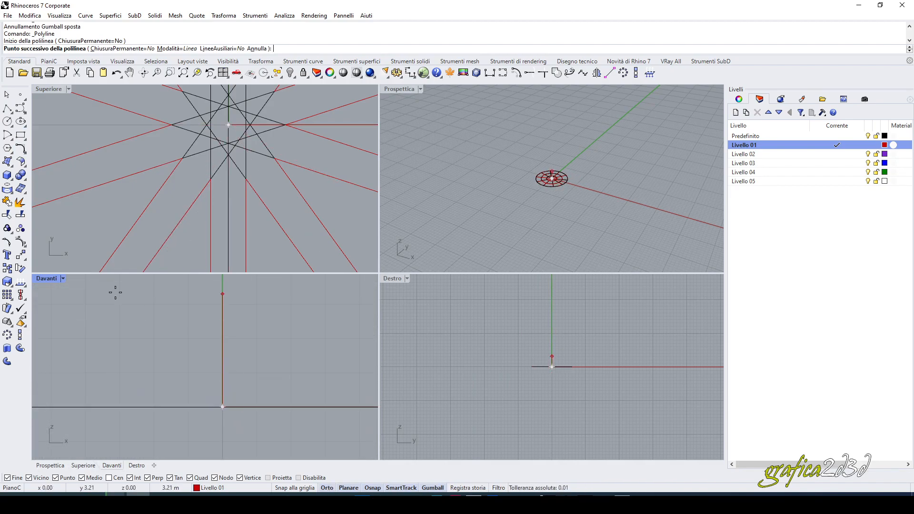
pyautogui.doubleClick(54, 281)
pyautogui.scroll(3, 292, 290)
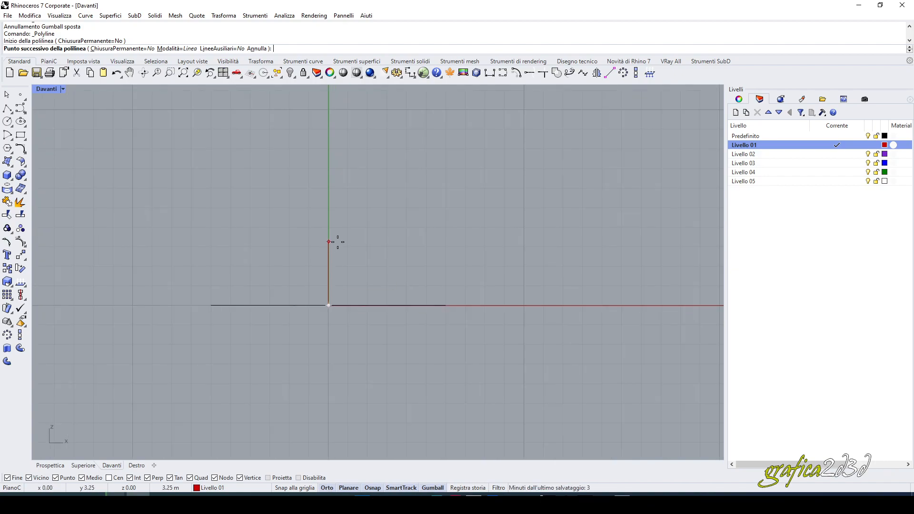
pyautogui.write('3.5')
pyautogui.press('Return')
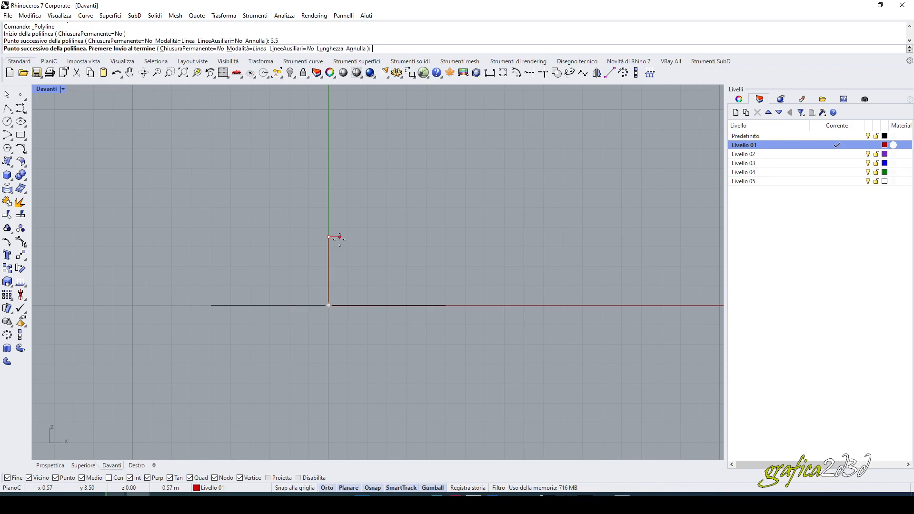
pyautogui.press('Return')
pyautogui.moveTo(281, 300); pyautogui.dragTo(257, 278, button='right')
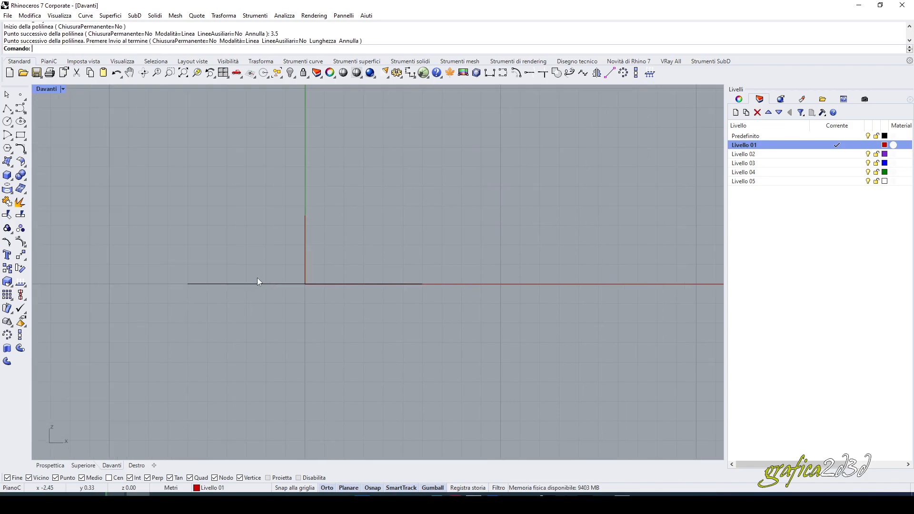
pyautogui.moveTo(317, 236); pyautogui.dragTo(299, 208, button='right')
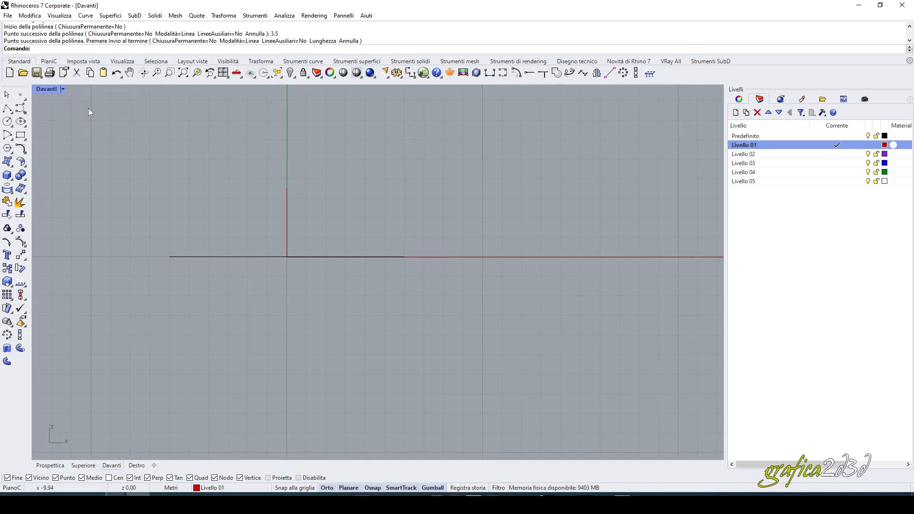
# - Draw an arc in perspective between opposite ends of the outermost circle on the X axis, passing through the vertical line's top
pyautogui.doubleClick(50, 91)
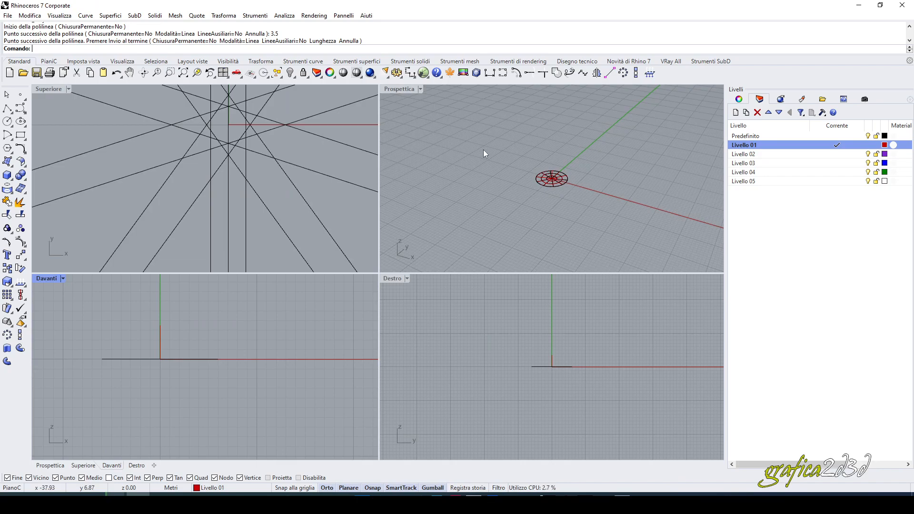
pyautogui.doubleClick(400, 88)
pyautogui.scroll(10, 386, 266)
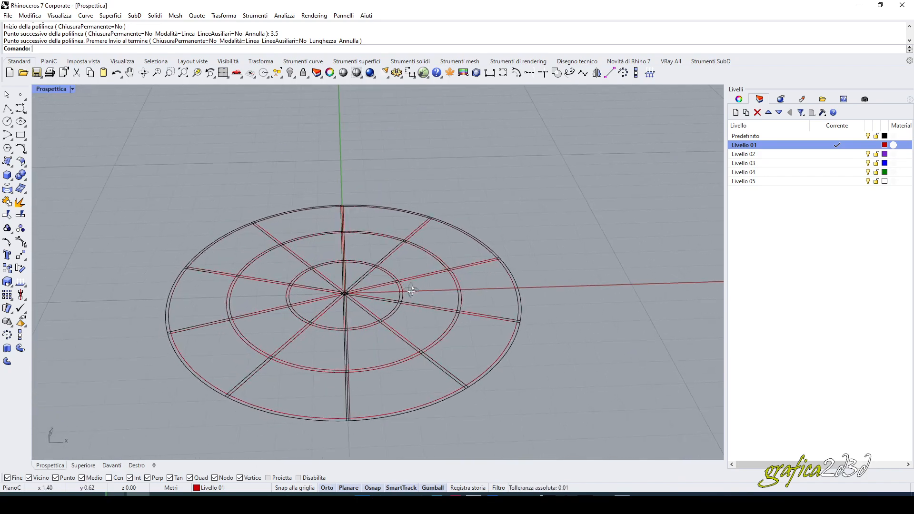
pyautogui.moveTo(456, 288); pyautogui.dragTo(457, 309, button='right')
pyautogui.moveTo(403, 325); pyautogui.dragTo(407, 317, button='right')
pyautogui.moveTo(296, 325); pyautogui.dragTo(292, 316, button='right')
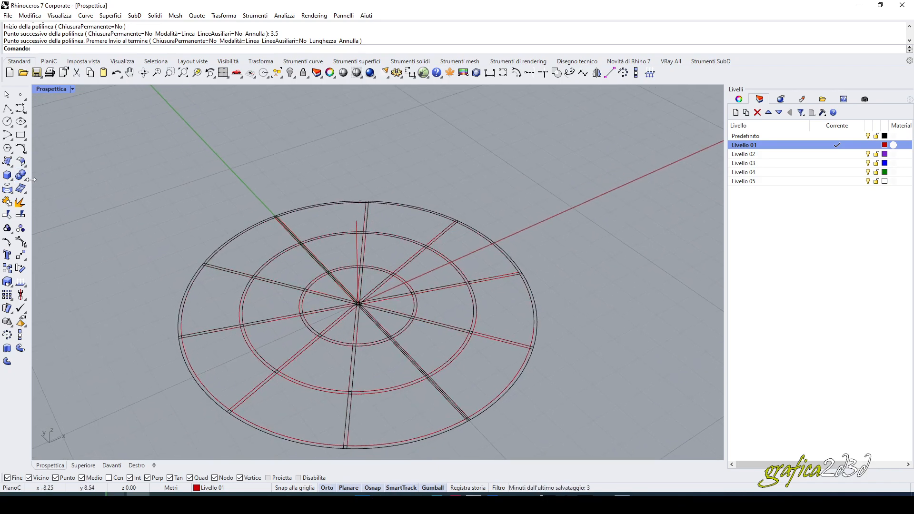
pyautogui.click(11, 138)
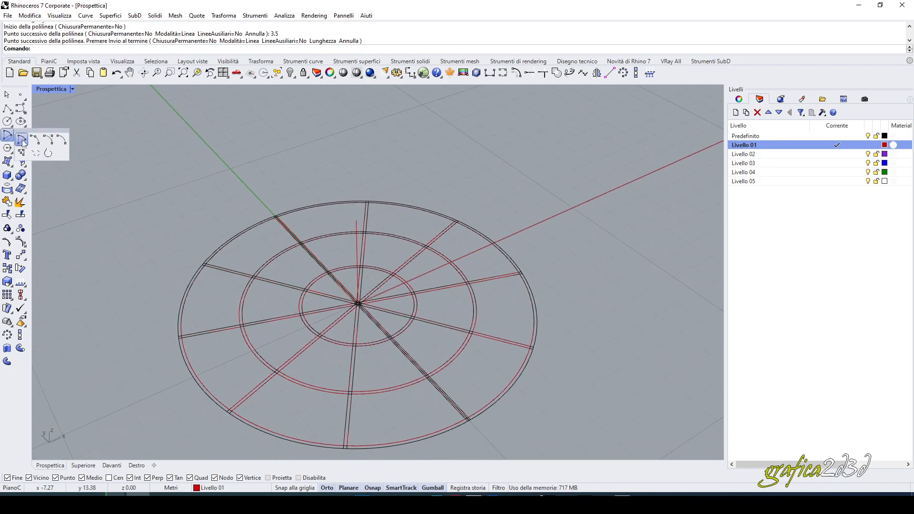
pyautogui.click(35, 142)
pyautogui.moveTo(191, 366); pyautogui.dragTo(212, 354, button='right')
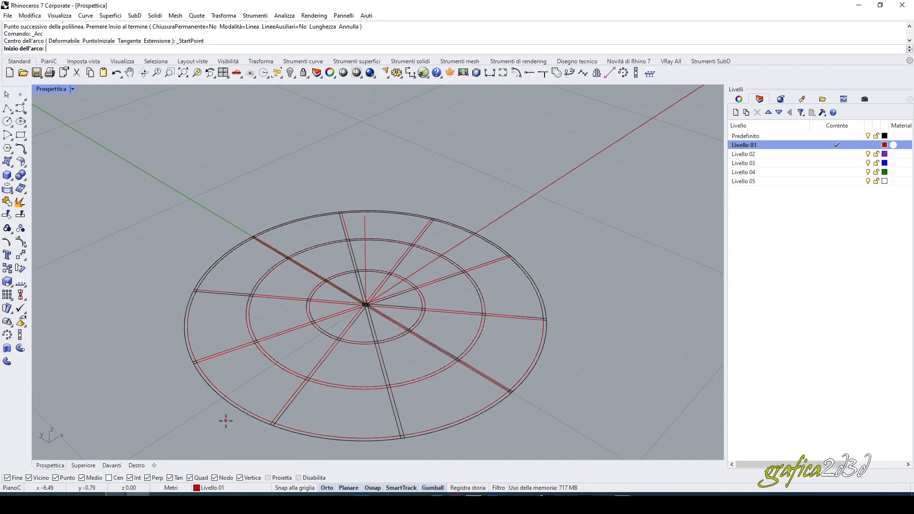
pyautogui.scroll(5, 222, 412)
pyautogui.click(216, 354)
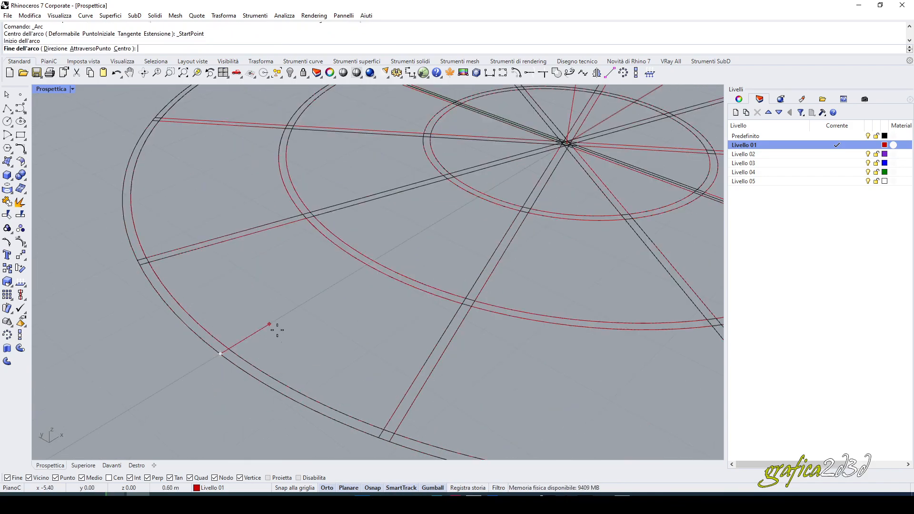
pyautogui.scroll(-5, 286, 324)
pyautogui.scroll(5, 550, 209)
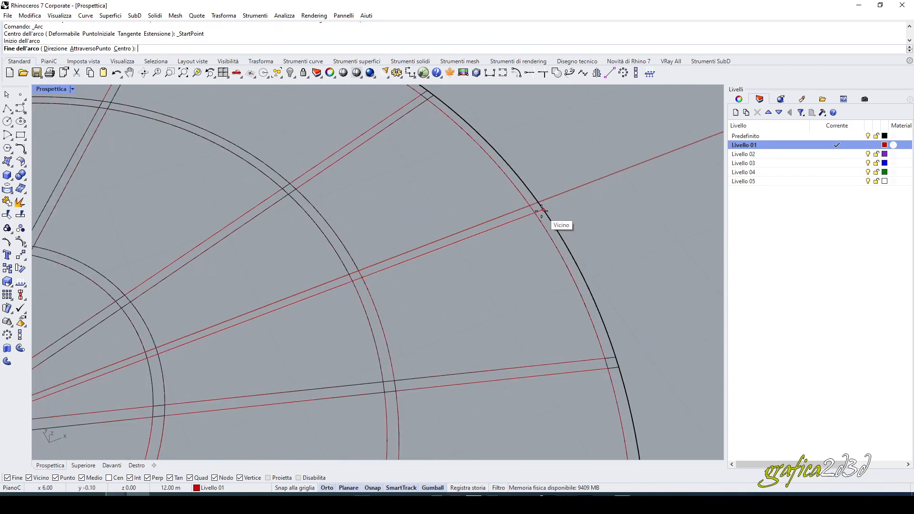
pyautogui.click(553, 208)
pyautogui.scroll(-5, 564, 224)
pyautogui.moveTo(506, 252); pyautogui.dragTo(373, 197, button='right')
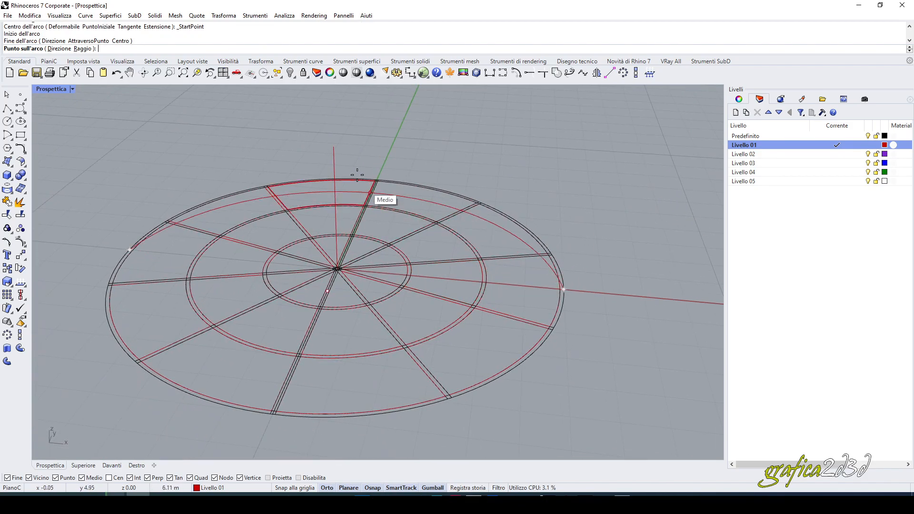
pyautogui.click(336, 147)
# - Trim away the arc's half on the positive X side, using the vertical line as the cutting object
pyautogui.moveTo(428, 214); pyautogui.dragTo(402, 202, button='right')
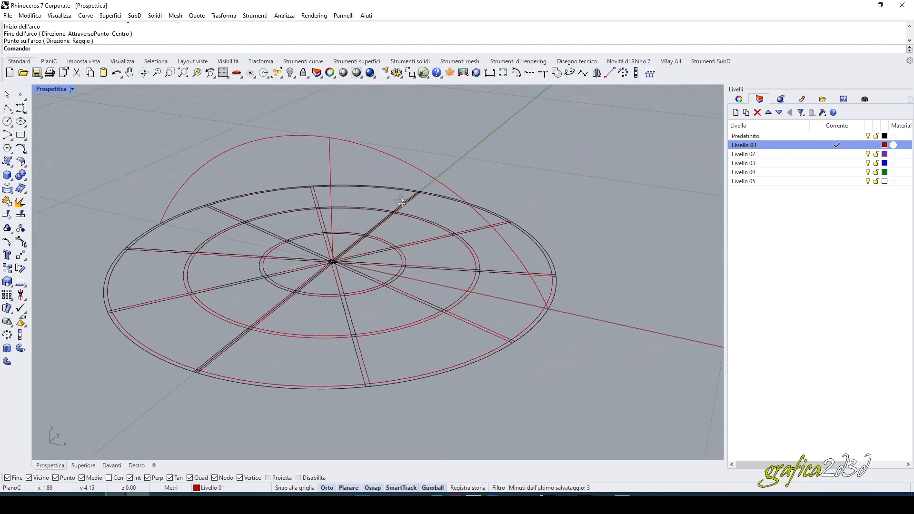
pyautogui.moveTo(305, 158); pyautogui.dragTo(331, 155, button='right')
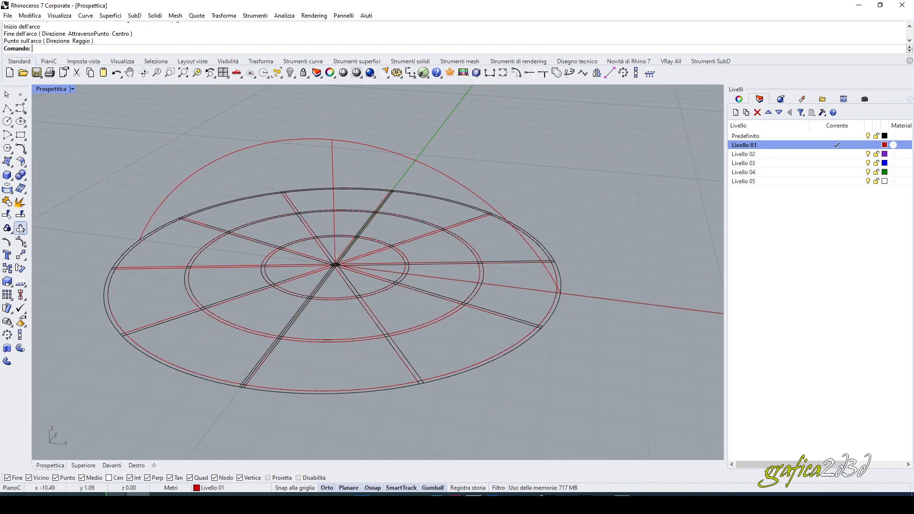
pyautogui.click(20, 228)
pyautogui.moveTo(294, 118); pyautogui.dragTo(294, 118)
pyautogui.press('Return')
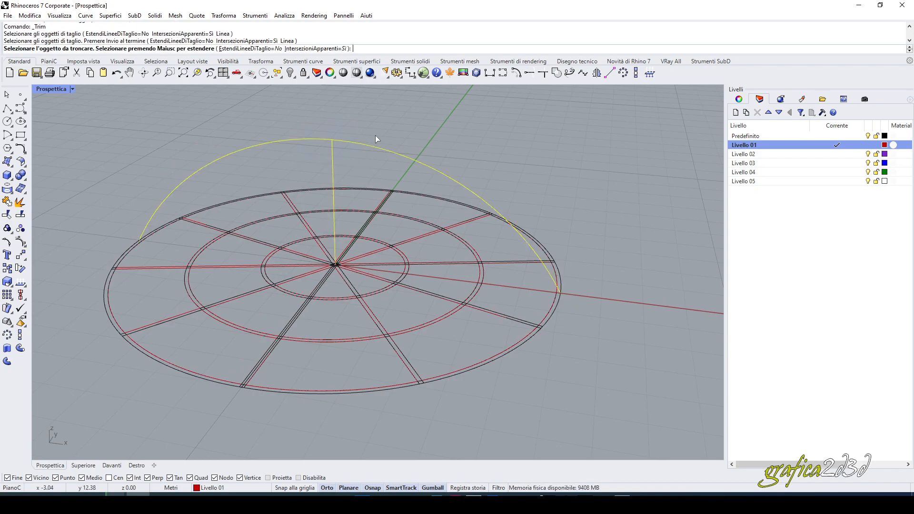
pyautogui.click(369, 143)
pyautogui.press('Return')
pyautogui.moveTo(376, 150); pyautogui.dragTo(199, 134, button='right')
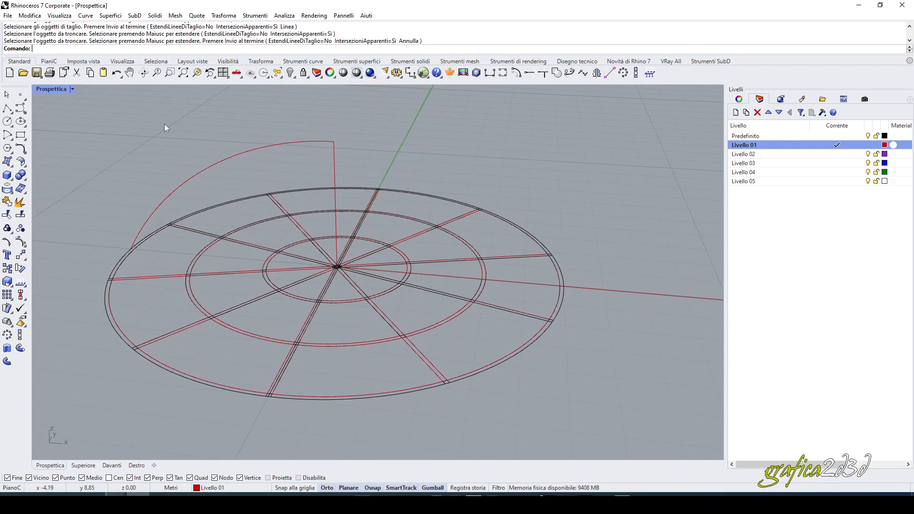
pyautogui.doubleClick(36, 90)
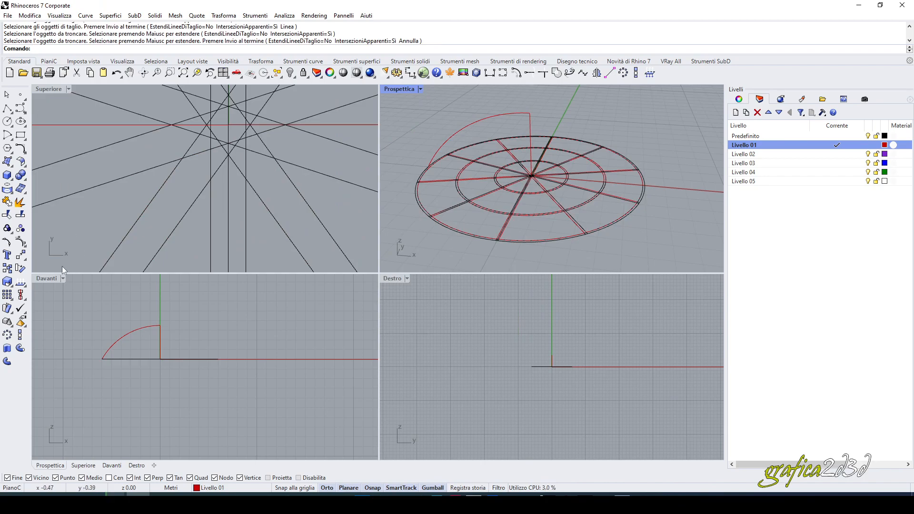
# - Offset the half arc inward by 0.1 m in the maximized front view
pyautogui.doubleClick(53, 278)
pyautogui.scroll(8, 306, 193)
pyautogui.moveTo(337, 195); pyautogui.dragTo(355, 188, button='right')
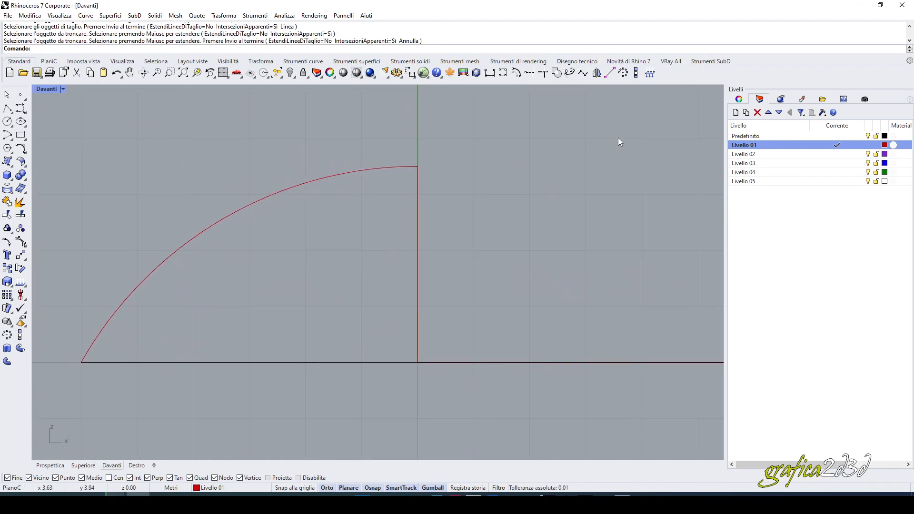
pyautogui.click(516, 73)
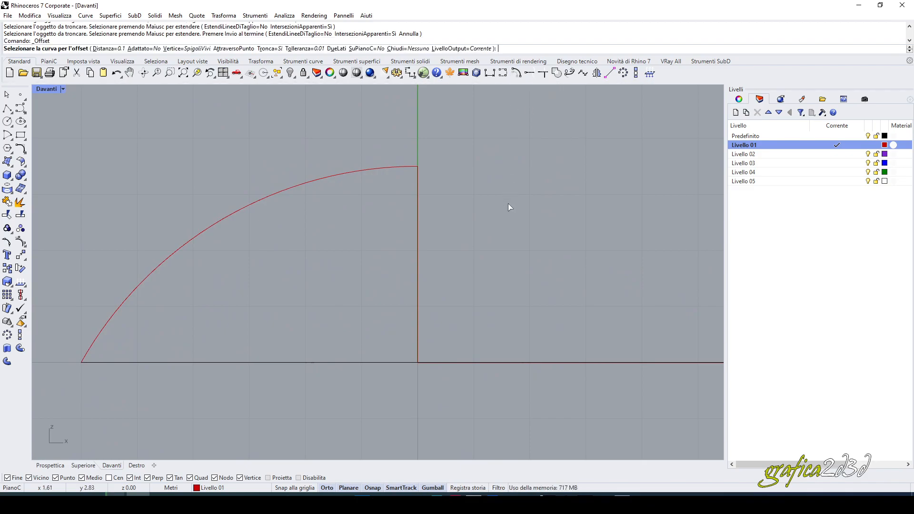
pyautogui.click(387, 168)
pyautogui.click(393, 188)
# - Trim the offset arc's lower end where it extends below the plan's baseline
pyautogui.moveTo(207, 358); pyautogui.dragTo(355, 267, button='right')
pyautogui.scroll(2, 223, 296)
pyautogui.scroll(11, 232, 271)
pyautogui.moveTo(232, 270); pyautogui.dragTo(265, 279, button='right')
pyautogui.scroll(7, 290, 227)
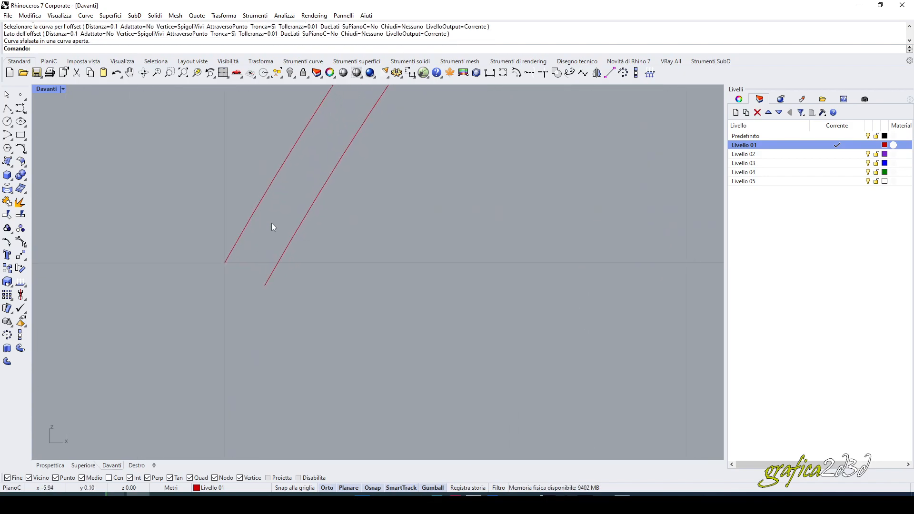
pyautogui.click(6, 214)
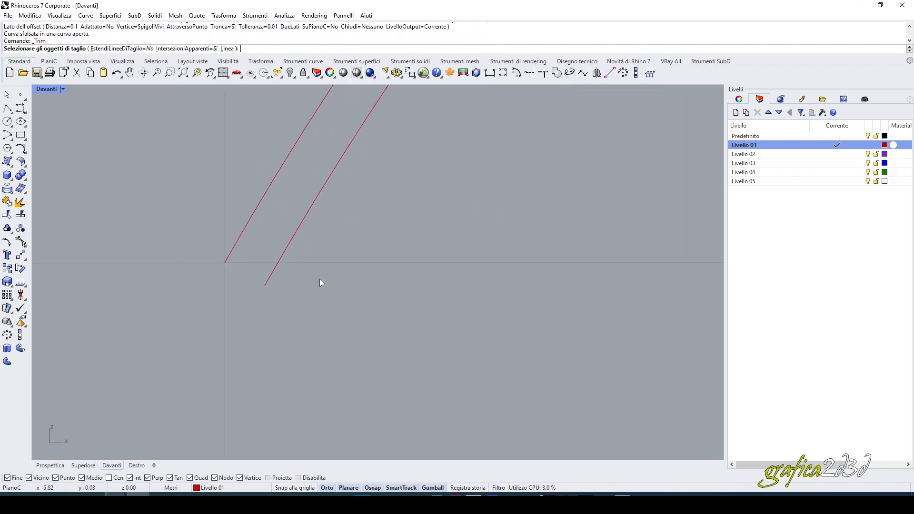
pyautogui.moveTo(204, 228); pyautogui.dragTo(195, 224)
pyautogui.press('Return')
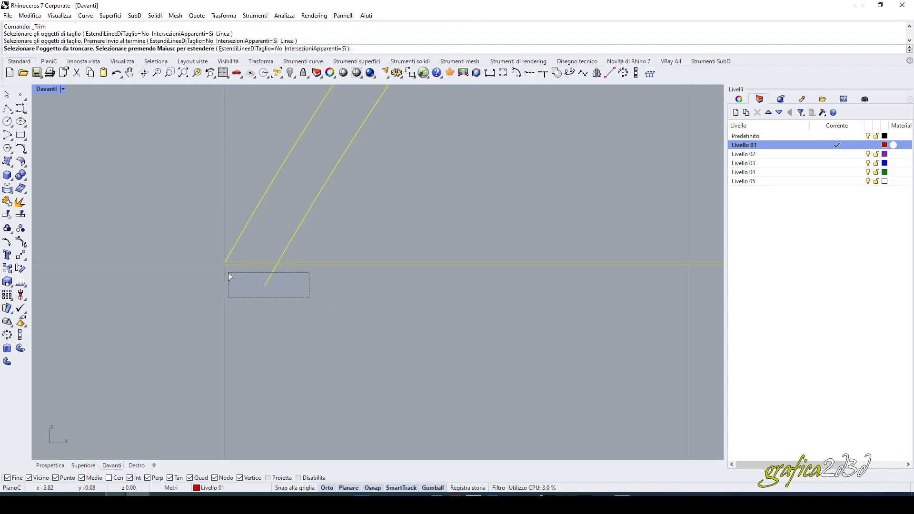
pyautogui.moveTo(228, 273); pyautogui.dragTo(228, 273)
pyautogui.scroll(-20, 250, 278)
pyautogui.moveTo(360, 236); pyautogui.dragTo(314, 238, button='right')
pyautogui.scroll(10, 366, 177)
pyautogui.scroll(15, 363, 180)
pyautogui.press('Return')
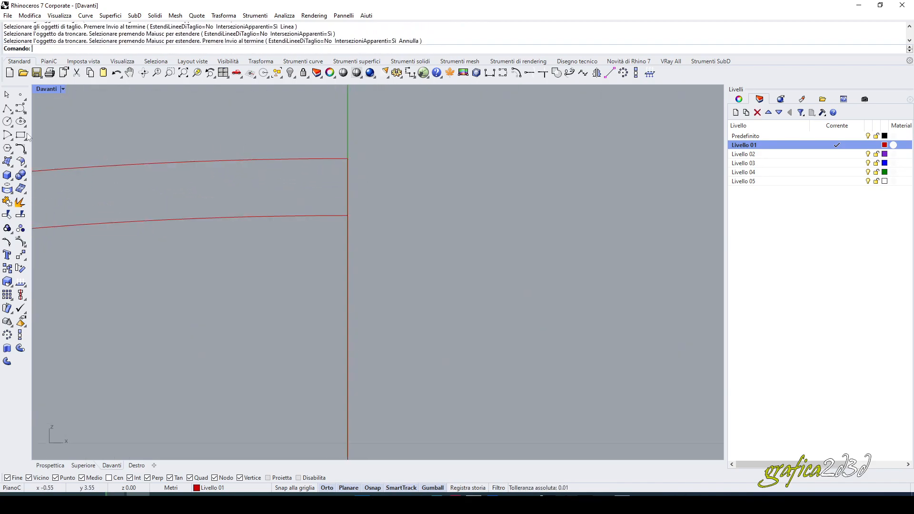
# - Draw a short vertical polyline connecting the upper ends of the two arcs at the central axis
pyautogui.click(7, 109)
pyautogui.click(348, 159)
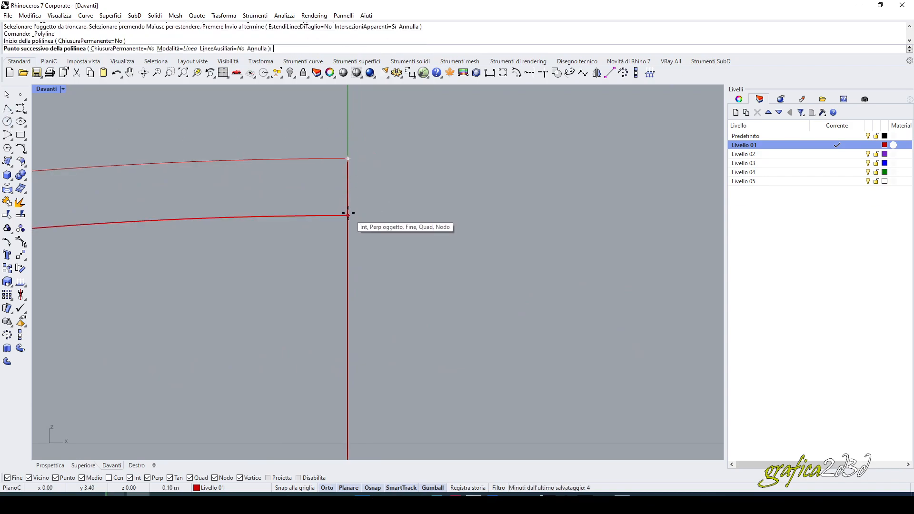
pyautogui.click(348, 216)
pyautogui.press('Return')
# - Join the two arcs and the short vertical segment at their upper ends into a single curve
pyautogui.moveTo(316, 122); pyautogui.dragTo(397, 251)
pyautogui.click(290, 159)
pyautogui.keyDown('shift'); pyautogui.click(126, 224); pyautogui.keyUp('shift')
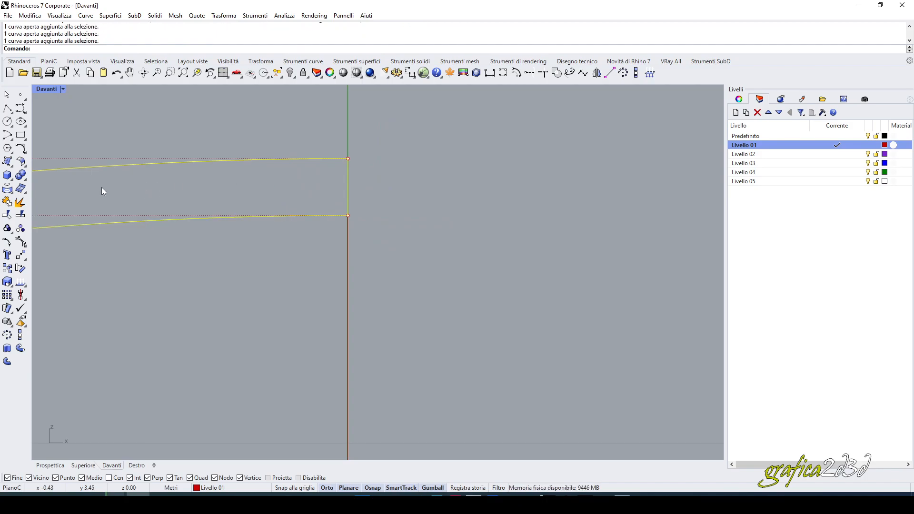
pyautogui.click(8, 202)
# - Draw a horizontal polyline along the baseline connecting the lower ends of the two arcs
pyautogui.scroll(-5, 350, 172)
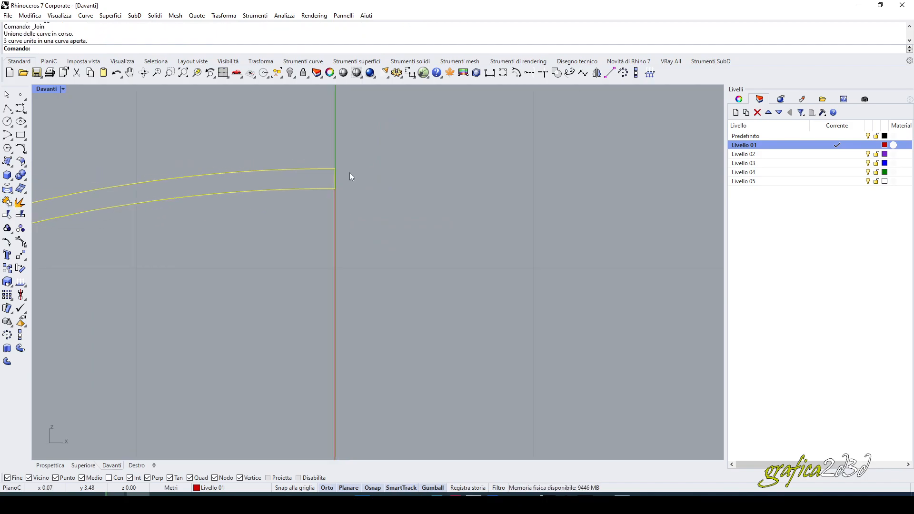
pyautogui.scroll(10, 174, 283)
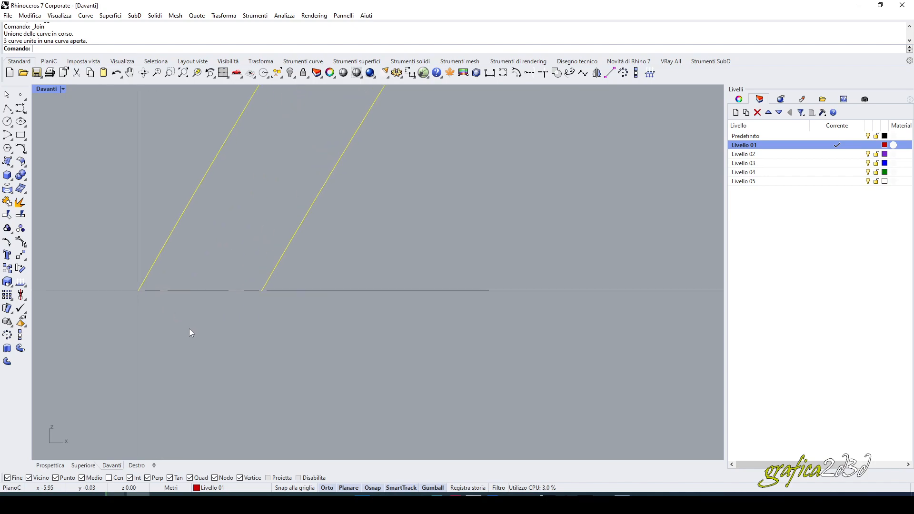
pyautogui.click(7, 110)
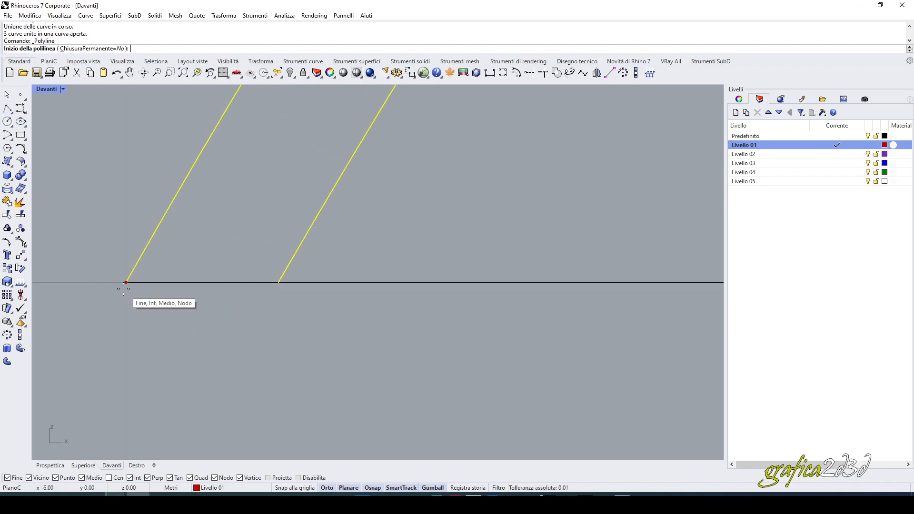
pyautogui.click(127, 283)
pyautogui.click(278, 282)
pyautogui.press('Return')
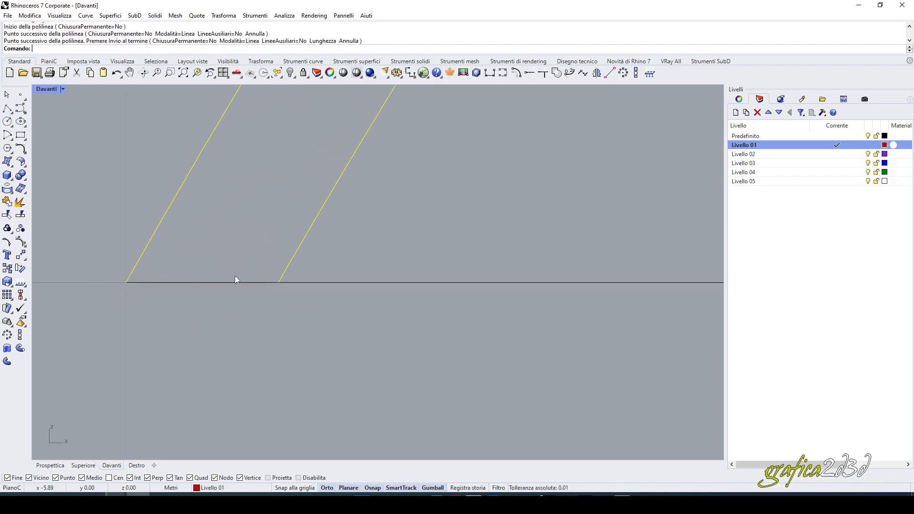
# - Join the short baseline segment with the arc profile into a closed curve and clear the selection
pyautogui.click(148, 283)
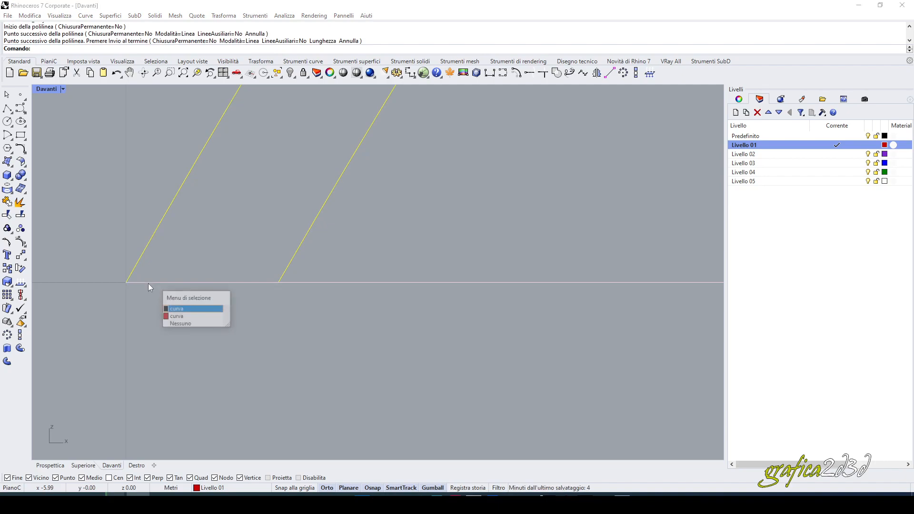
pyautogui.click(186, 317)
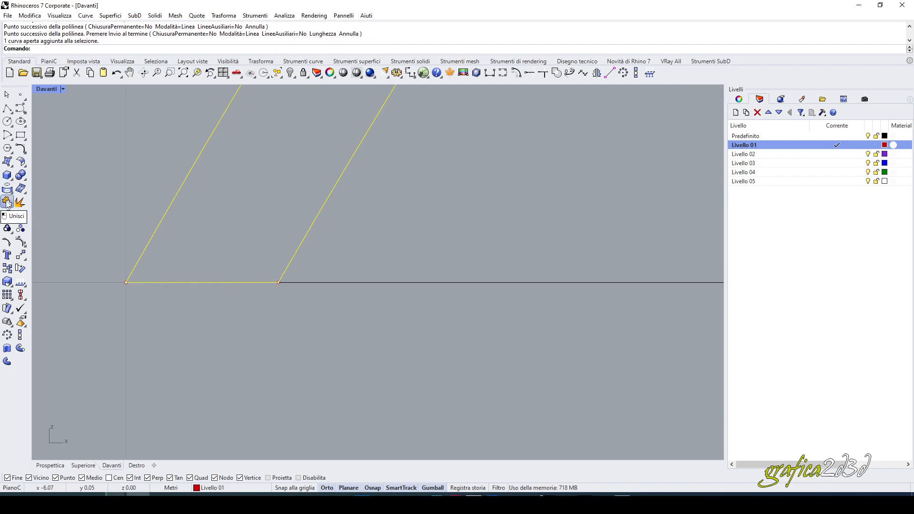
pyautogui.click(7, 202)
pyautogui.scroll(-10, 224, 275)
pyautogui.moveTo(341, 242); pyautogui.dragTo(210, 248, button='right')
pyautogui.click(373, 178)
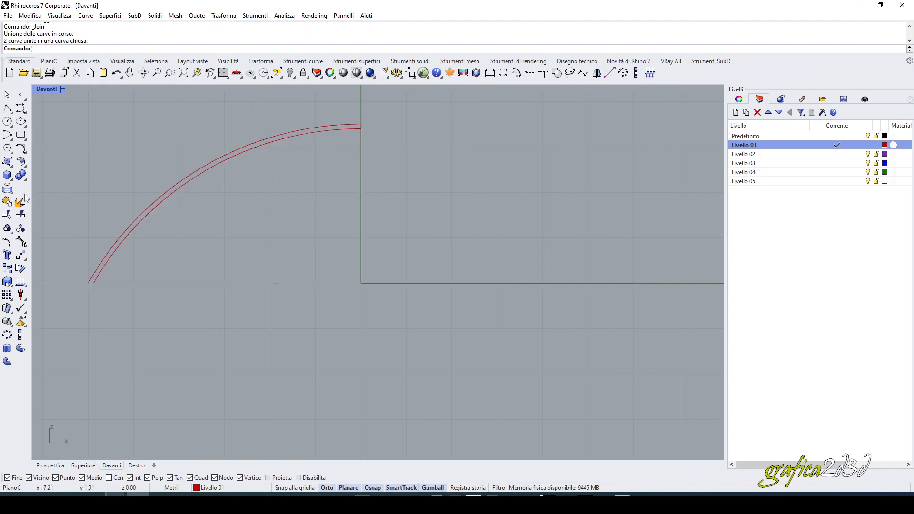
# - Revolve the closed arc profile 360° about the central vertical line, starting from angle 0
pyautogui.click(13, 167)
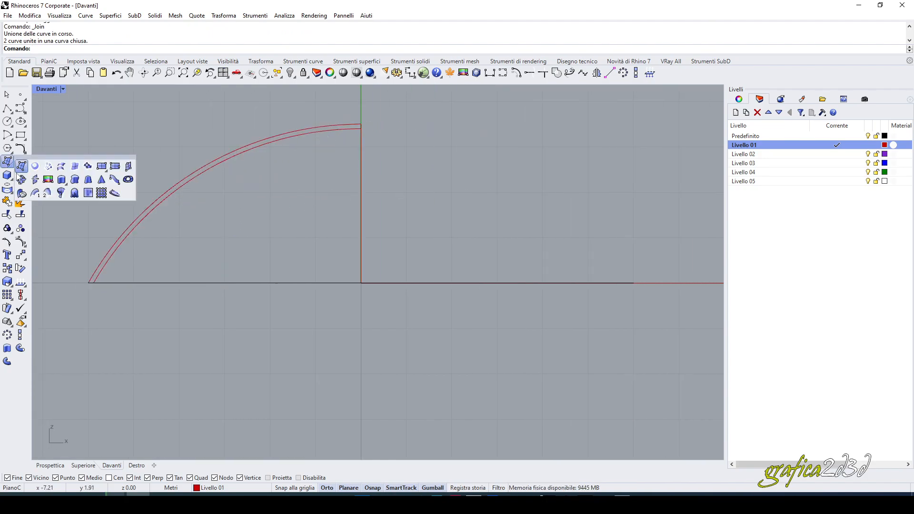
pyautogui.click(61, 194)
pyautogui.click(185, 176)
pyautogui.press('Return')
pyautogui.scroll(4, 362, 136)
pyautogui.click(342, 140)
pyautogui.click(345, 241)
pyautogui.press('Return')
pyautogui.press('Return')
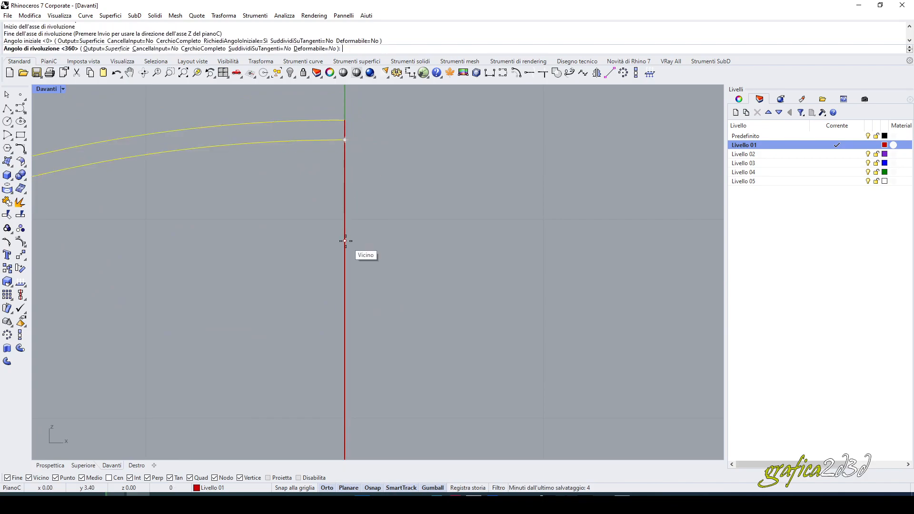
pyautogui.scroll(-3, 346, 241)
pyautogui.scroll(-2, 359, 210)
pyautogui.scroll(-2, 359, 210)
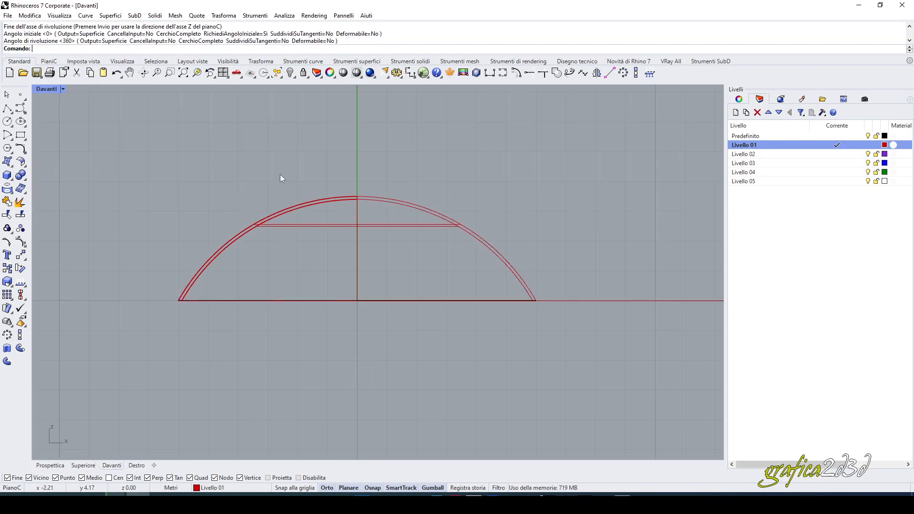
# - Move the revolved dome to layer Livello 02, working in the maximized perspective view
pyautogui.doubleClick(46, 88)
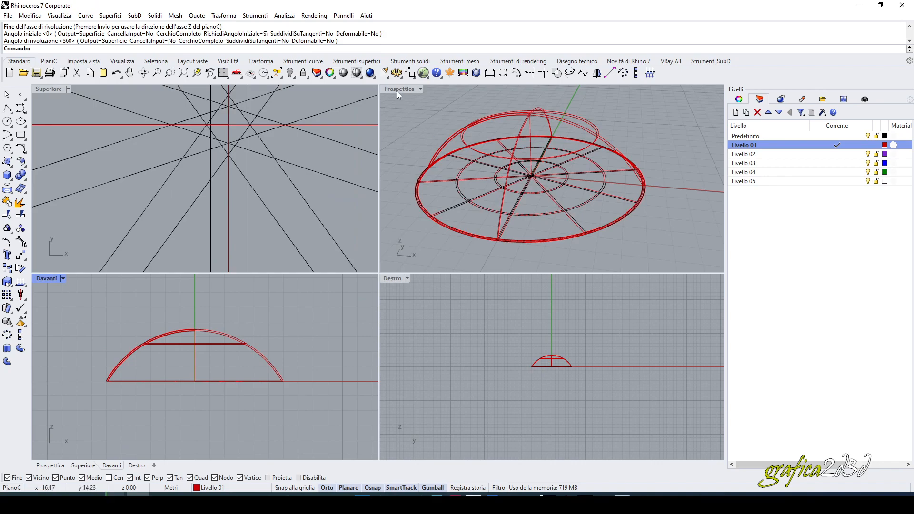
pyautogui.doubleClick(398, 90)
pyautogui.moveTo(363, 221)
pyautogui.mouseDown(button='right')
pyautogui.moveTo(413, 194)
pyautogui.moveTo(381, 223)
pyautogui.mouseUp(button='right')
pyautogui.click(357, 141)
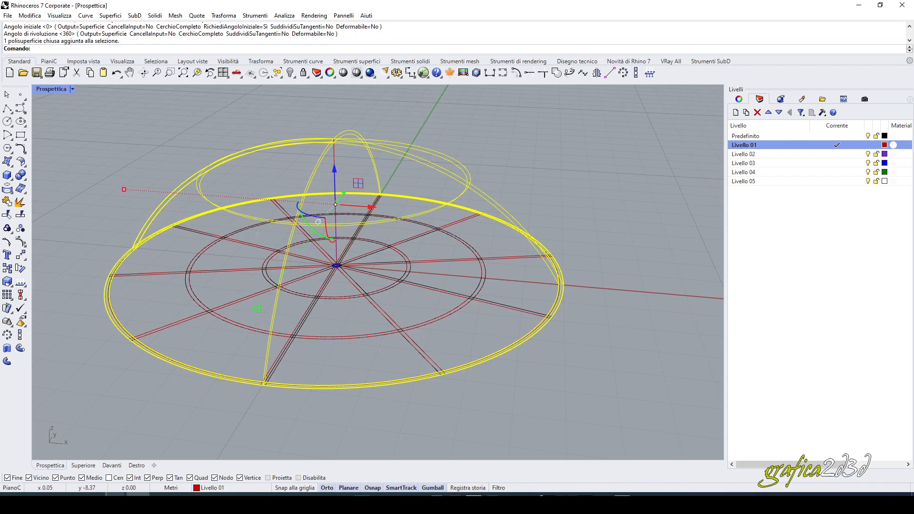
pyautogui.click(215, 491)
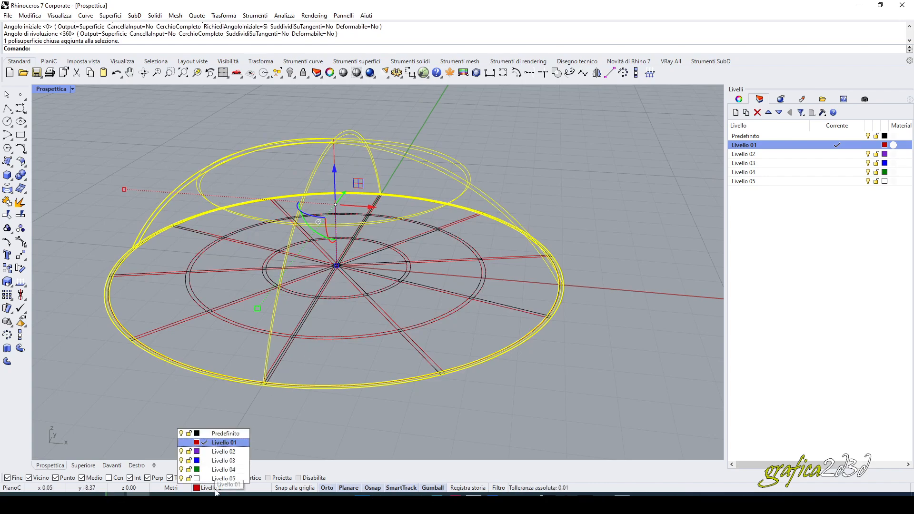
pyautogui.click(218, 452)
pyautogui.click(341, 457)
pyautogui.moveTo(341, 457); pyautogui.dragTo(353, 444, button='right')
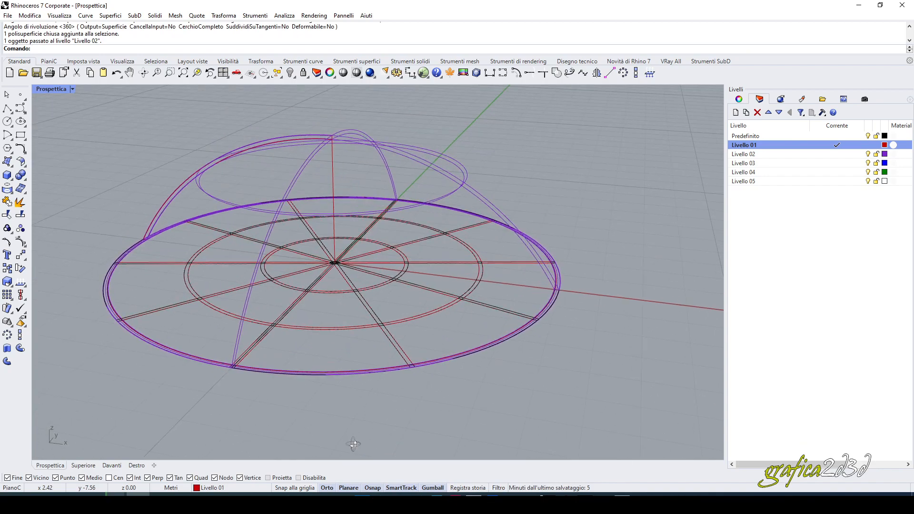
# - Hide the Predefinito layer and select the closed region curves around the plan, from the inner wedges to the outer ring
pyautogui.click(868, 136)
pyautogui.moveTo(438, 304); pyautogui.dragTo(458, 351, button='right')
pyautogui.moveTo(458, 353); pyautogui.dragTo(426, 338)
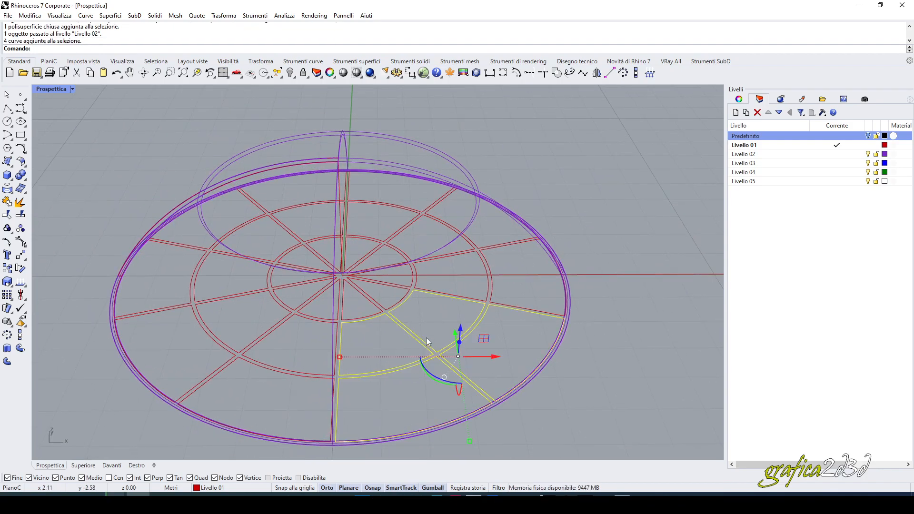
pyautogui.moveTo(484, 293); pyautogui.dragTo(483, 293)
pyautogui.moveTo(487, 315); pyautogui.dragTo(342, 378, button='right')
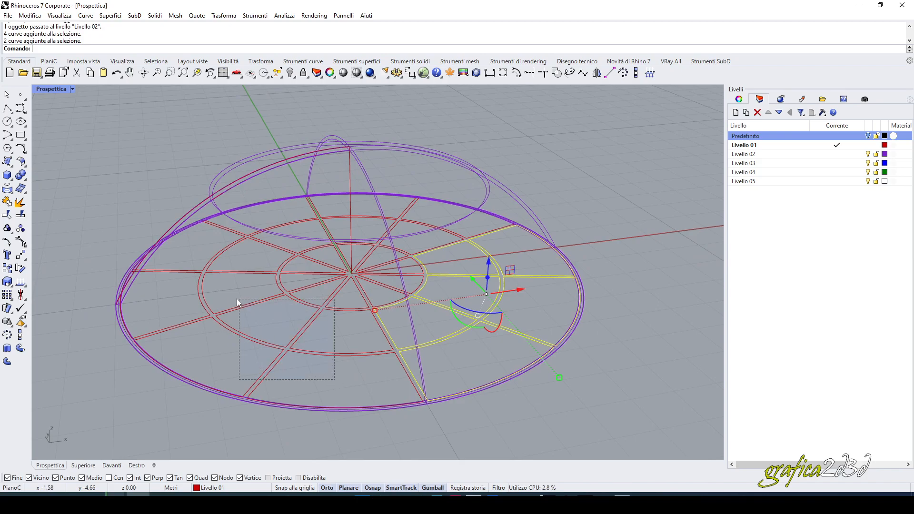
pyautogui.moveTo(221, 295); pyautogui.dragTo(133, 225)
pyautogui.scroll(3, 253, 313)
pyautogui.moveTo(157, 238); pyautogui.dragTo(376, 296, button='right')
pyautogui.moveTo(313, 213); pyautogui.dragTo(301, 207)
pyautogui.moveTo(305, 209); pyautogui.dragTo(295, 252, button='right')
pyautogui.scroll(5, 499, 294)
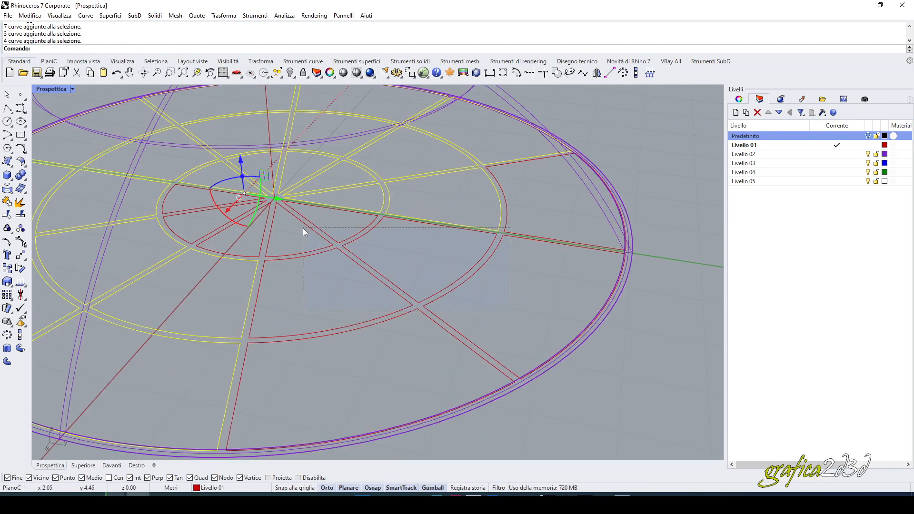
pyautogui.moveTo(304, 229); pyautogui.dragTo(303, 230)
pyautogui.moveTo(299, 287); pyautogui.dragTo(281, 290, button='right')
pyautogui.moveTo(259, 267); pyautogui.dragTo(191, 242)
pyautogui.scroll(-9, 339, 313)
pyautogui.moveTo(339, 312); pyautogui.dragTo(387, 299, button='right')
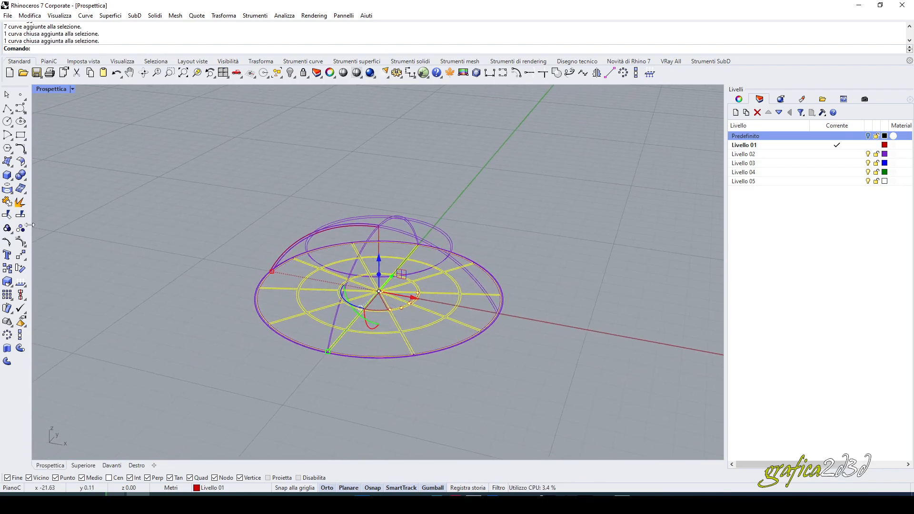
# - Extrude the selected region curves upward as solids to about 6.1 m, past the dome's top, and clear the selection
pyautogui.click(10, 183)
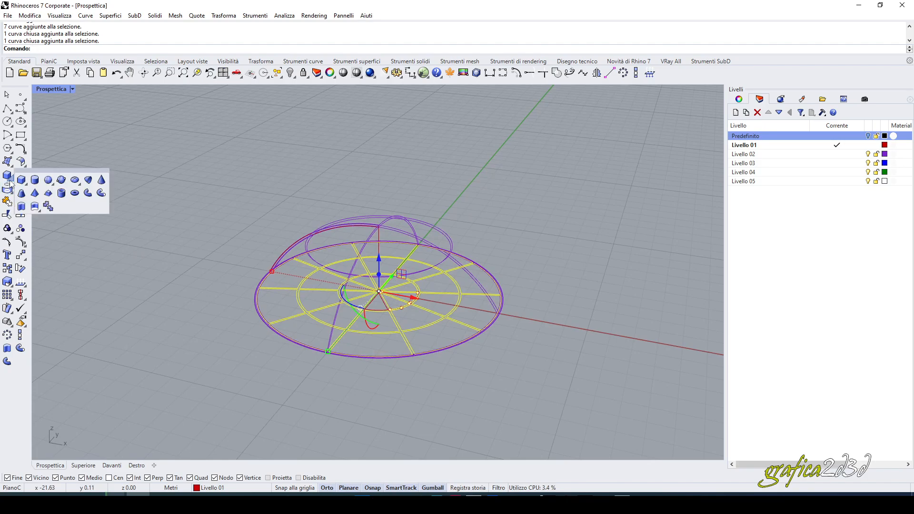
pyautogui.click(33, 194)
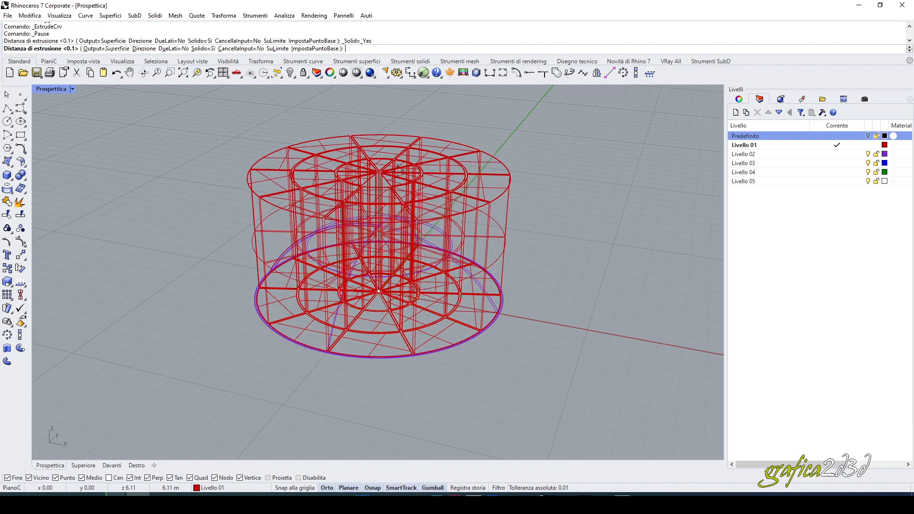
pyautogui.click(399, 166)
pyautogui.moveTo(387, 266); pyautogui.dragTo(410, 226, button='right')
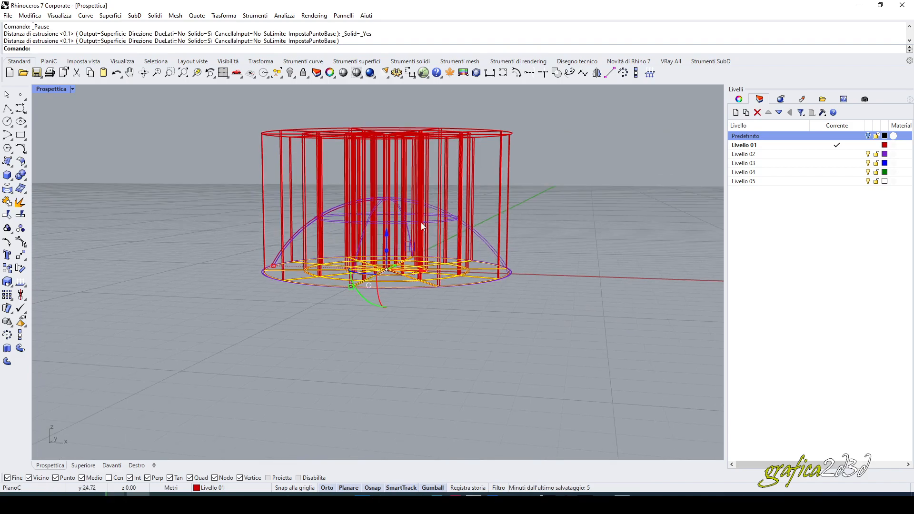
pyautogui.click(619, 180)
pyautogui.moveTo(620, 179); pyautogui.dragTo(487, 218, button='right')
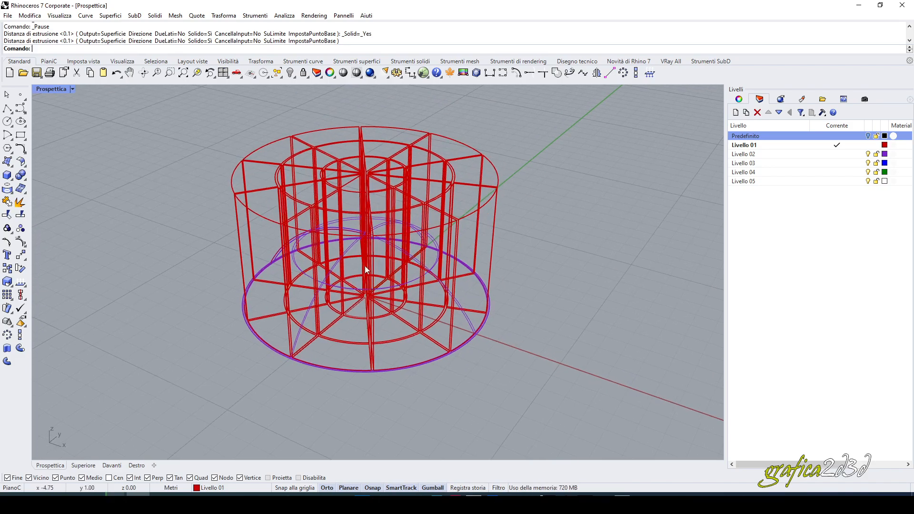
# - Examine the extruded sectors from above in Shaded display, checking the wedges around the centre
pyautogui.moveTo(332, 268); pyautogui.dragTo(405, 234, button='right')
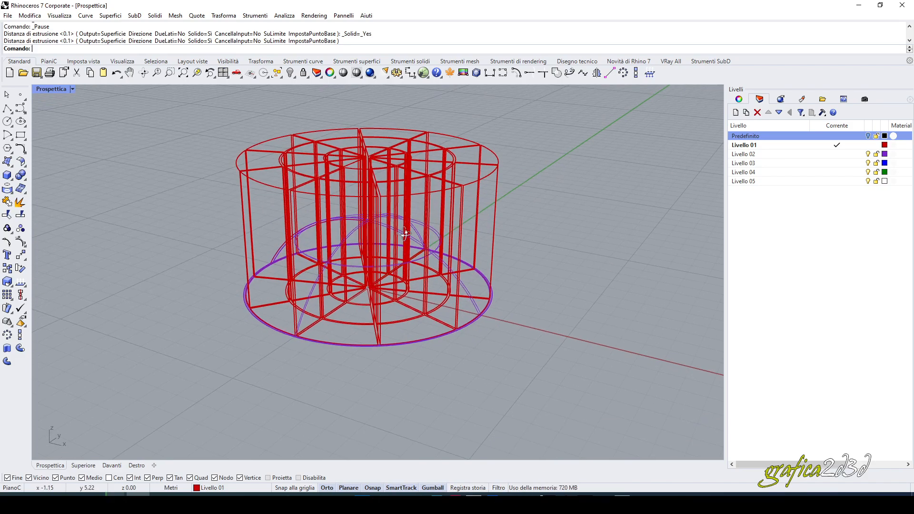
pyautogui.click(73, 89)
pyautogui.click(76, 132)
pyautogui.moveTo(171, 275)
pyautogui.mouseDown(button='right')
pyautogui.moveTo(238, 271)
pyautogui.moveTo(236, 204)
pyautogui.moveTo(209, 317)
pyautogui.moveTo(214, 390)
pyautogui.moveTo(208, 335)
pyautogui.mouseUp(button='right')
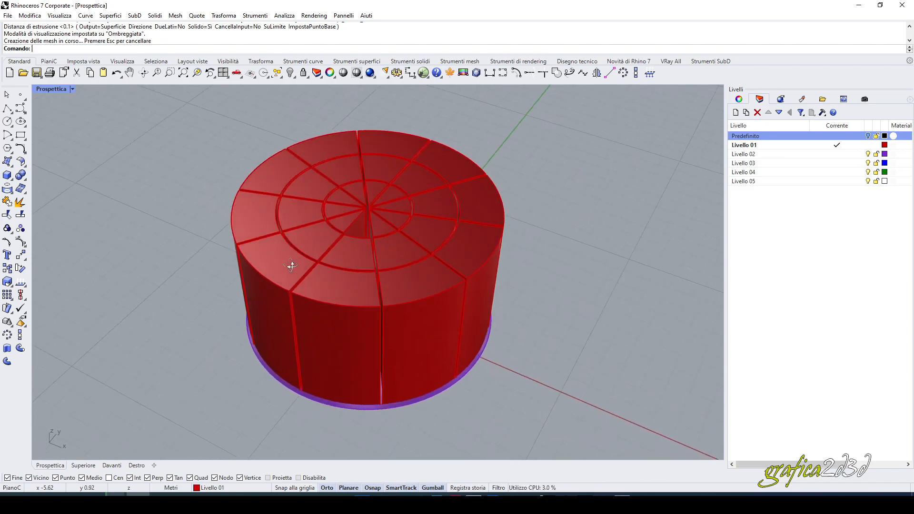
pyautogui.moveTo(340, 274); pyautogui.dragTo(347, 305, button='right')
pyautogui.scroll(2, 348, 304)
pyautogui.scroll(3, 347, 304)
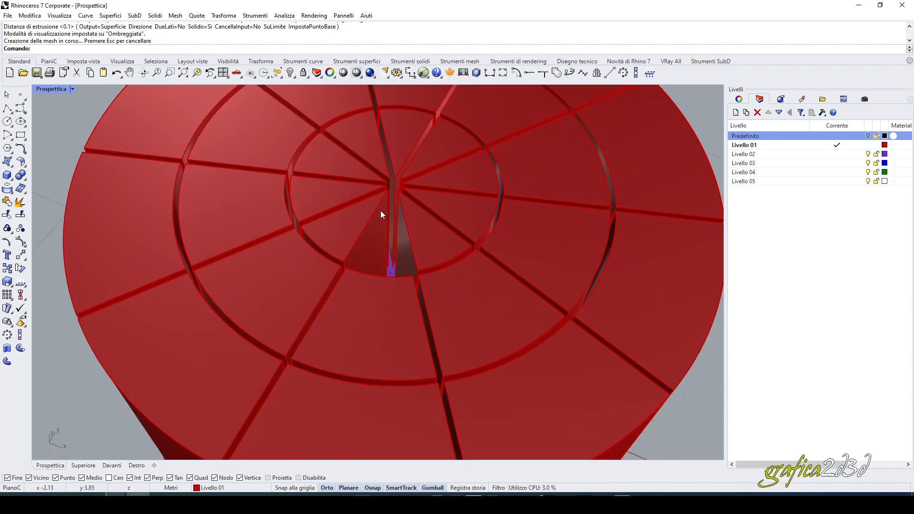
# - Return to Wireframe display and extrude the missing inner wedge's closed curve as a solid about 6.49 m high, level with the other sectors' tops
pyautogui.click(72, 89)
pyautogui.click(79, 125)
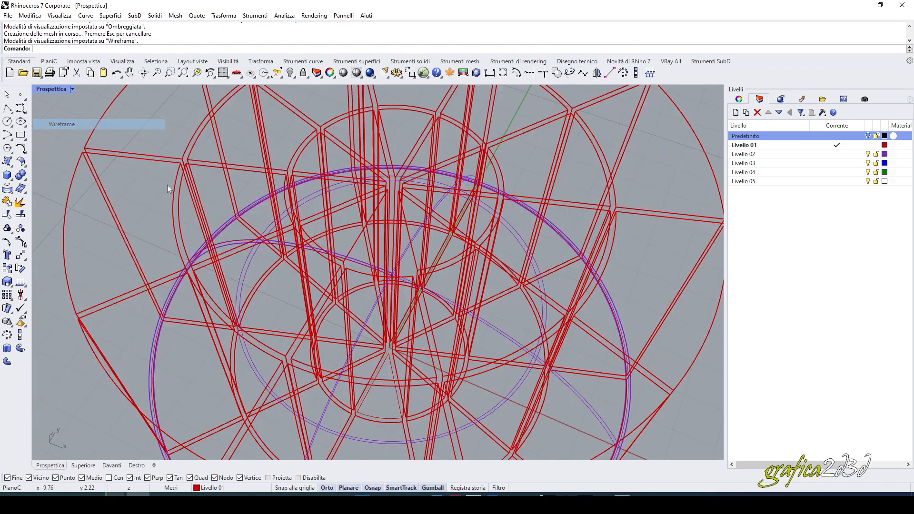
pyautogui.scroll(3, 402, 350)
pyautogui.click(411, 346)
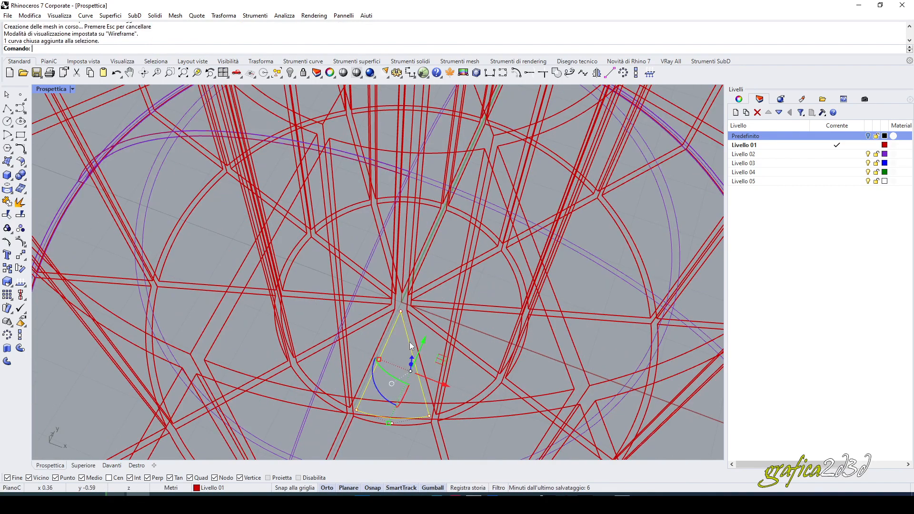
pyautogui.click(11, 179)
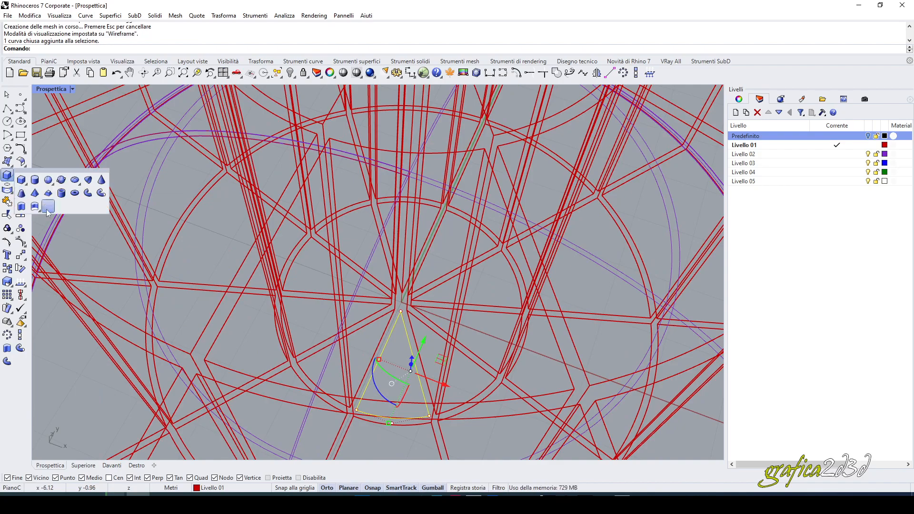
pyautogui.click(21, 206)
pyautogui.scroll(-5, 357, 312)
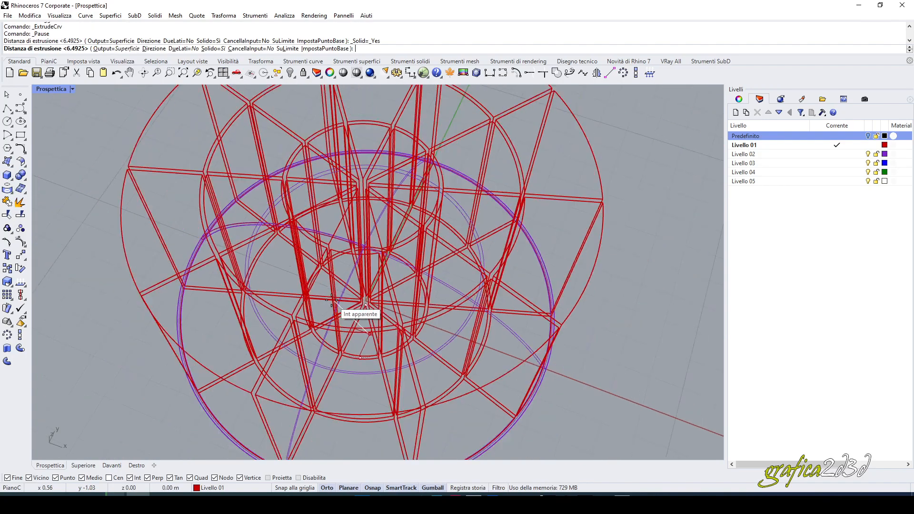
pyautogui.click(203, 154)
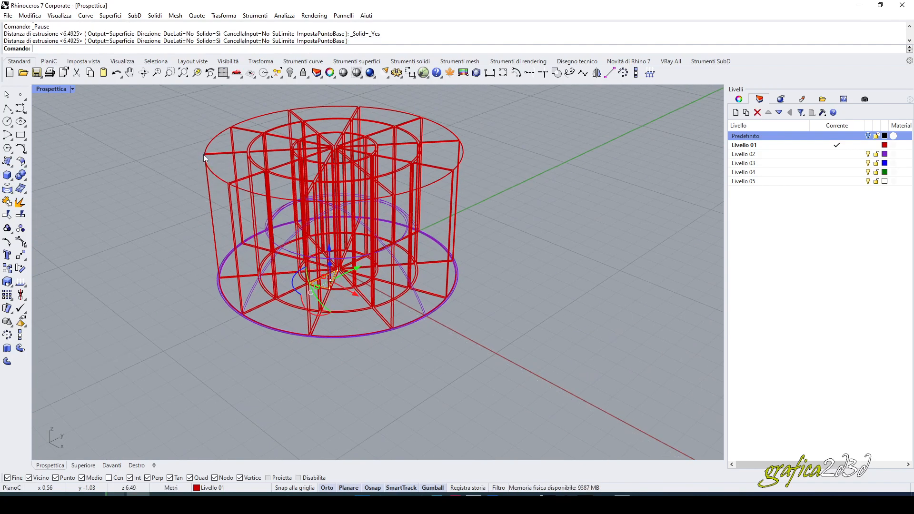
pyautogui.moveTo(252, 220); pyautogui.dragTo(213, 224, button='right')
pyautogui.click(206, 290)
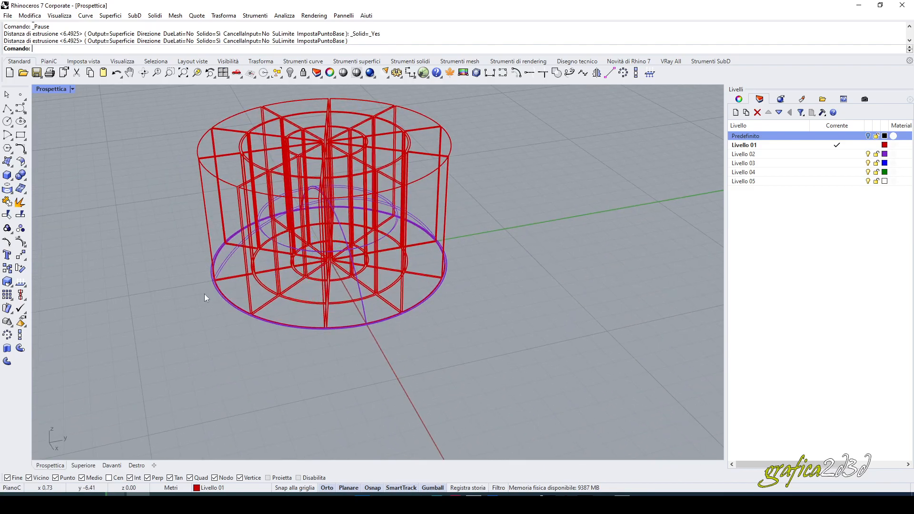
# - Check one of the inner extruded sectors by selecting it among the wireframe solids, and clear the selection
pyautogui.moveTo(179, 309); pyautogui.dragTo(183, 314, button='right')
pyautogui.scroll(6, 312, 183)
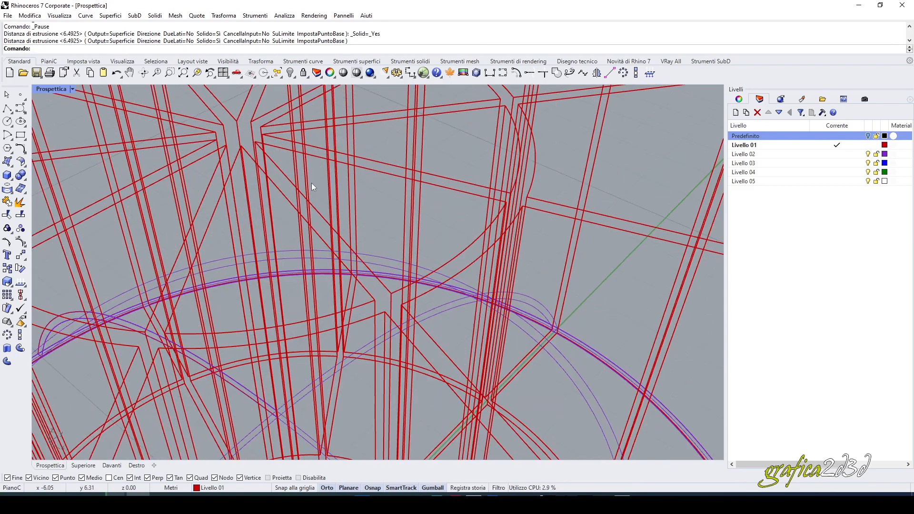
pyautogui.click(270, 181)
pyautogui.scroll(-10, 304, 217)
pyautogui.moveTo(304, 216); pyautogui.dragTo(316, 173, button='right')
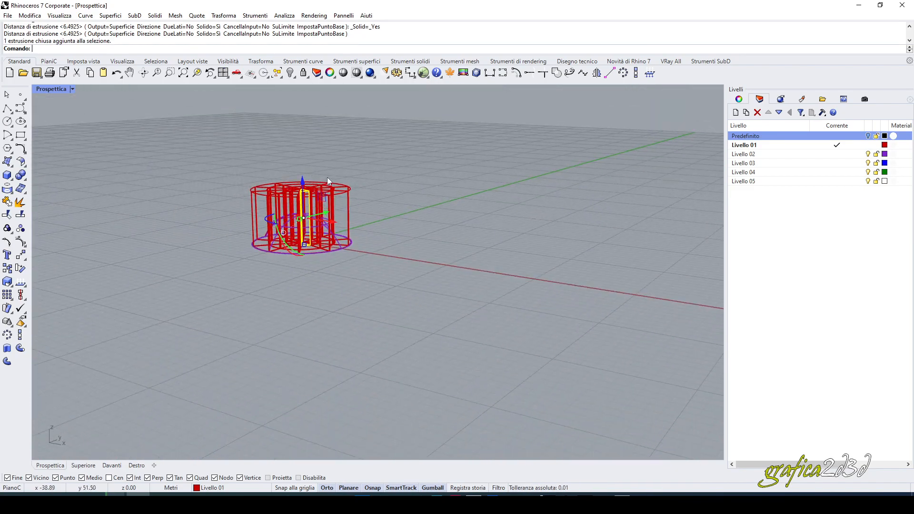
pyautogui.moveTo(337, 277); pyautogui.dragTo(299, 275, button='right')
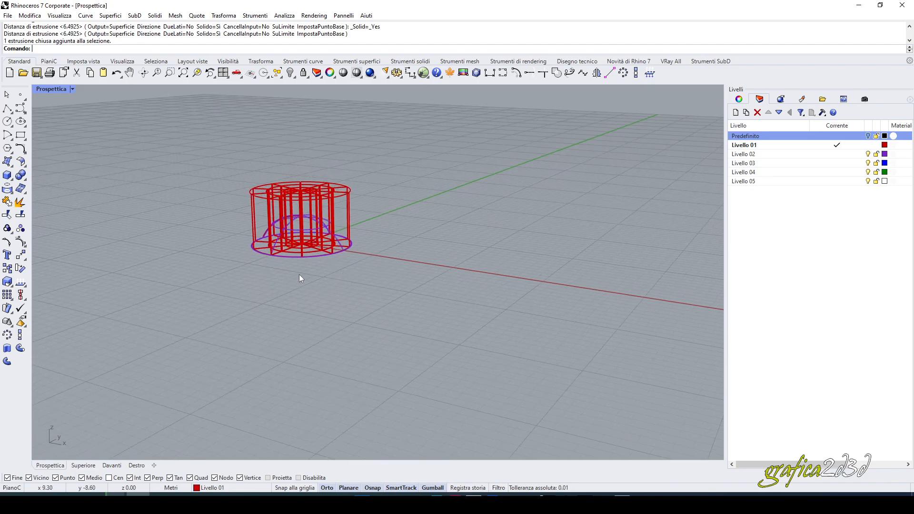
# - Subtract all the extruded sectors from the revolved dome with Boolean Difference, deleting the input solids
pyautogui.click(23, 180)
pyautogui.moveTo(49, 176); pyautogui.dragTo(70, 157)
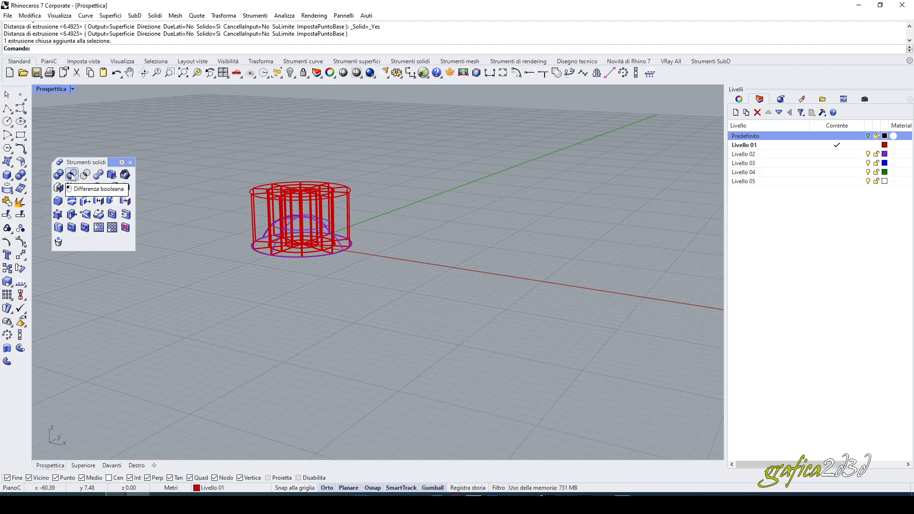
pyautogui.click(71, 175)
pyautogui.scroll(6, 291, 228)
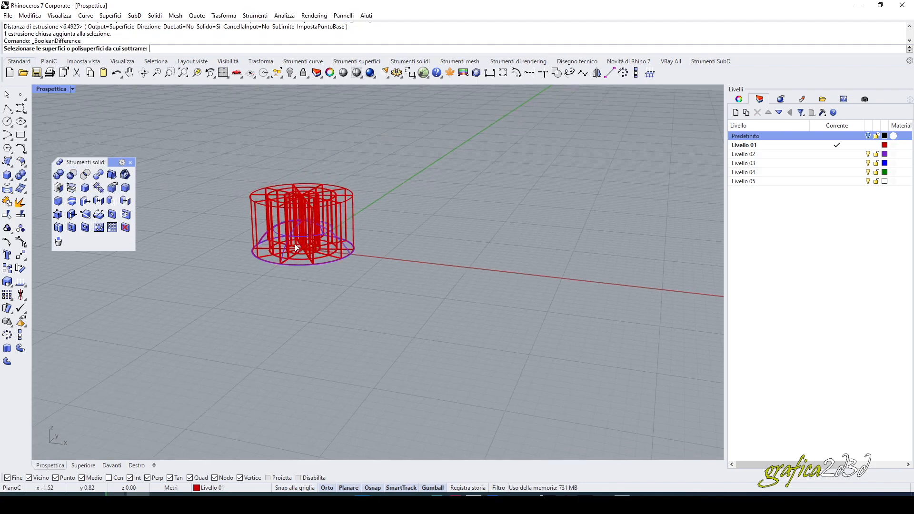
pyautogui.scroll(5, 290, 227)
pyautogui.click(306, 235)
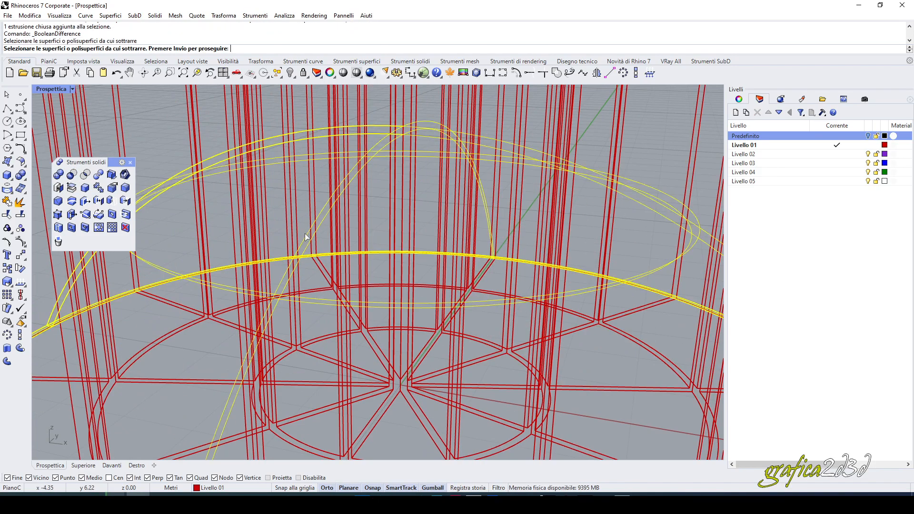
pyautogui.press('Return')
pyautogui.scroll(-10, 302, 210)
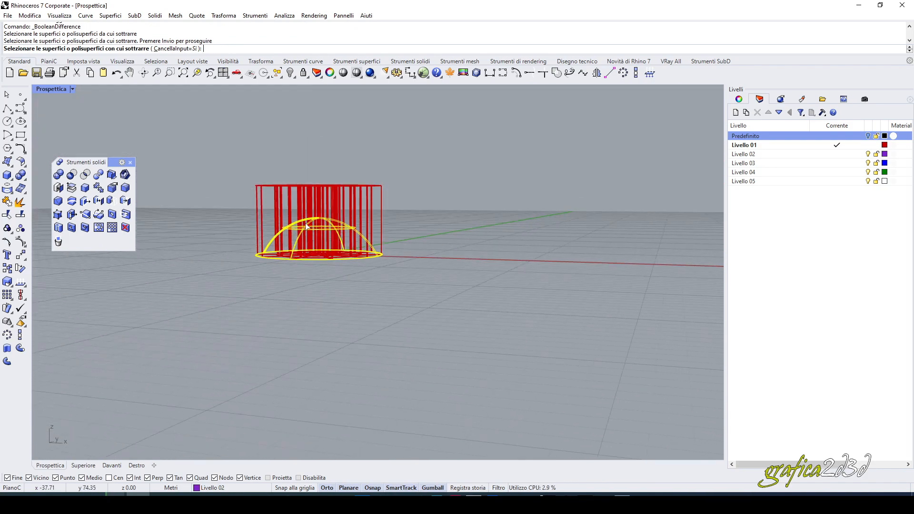
pyautogui.moveTo(403, 194); pyautogui.dragTo(221, 164)
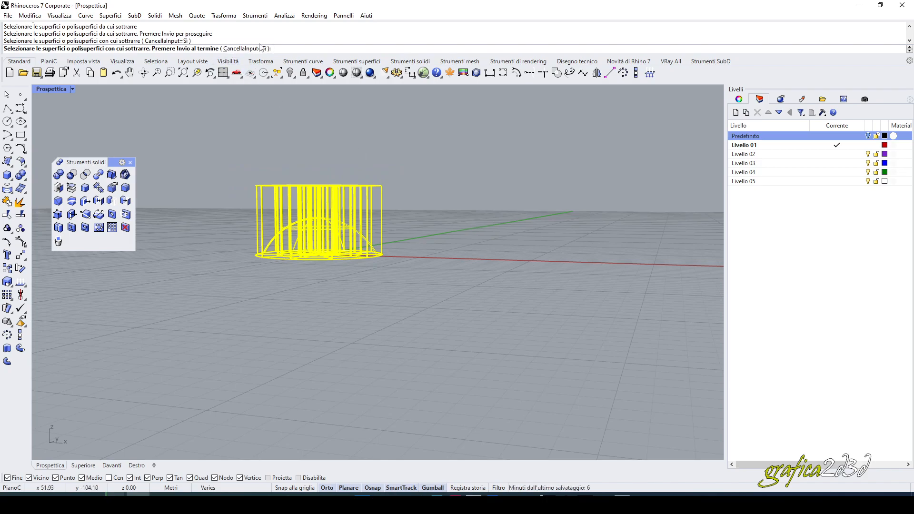
pyautogui.moveTo(464, 148); pyautogui.dragTo(454, 166, button='right')
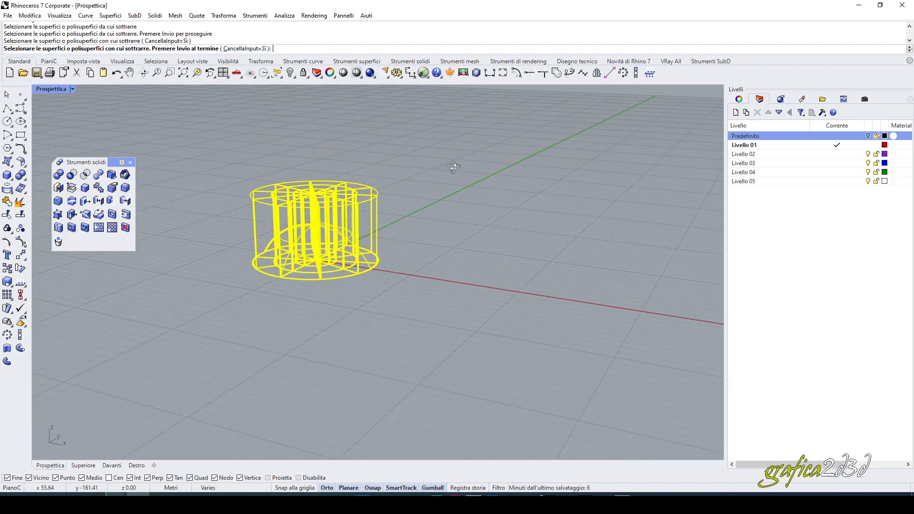
pyautogui.scroll(2, 332, 151)
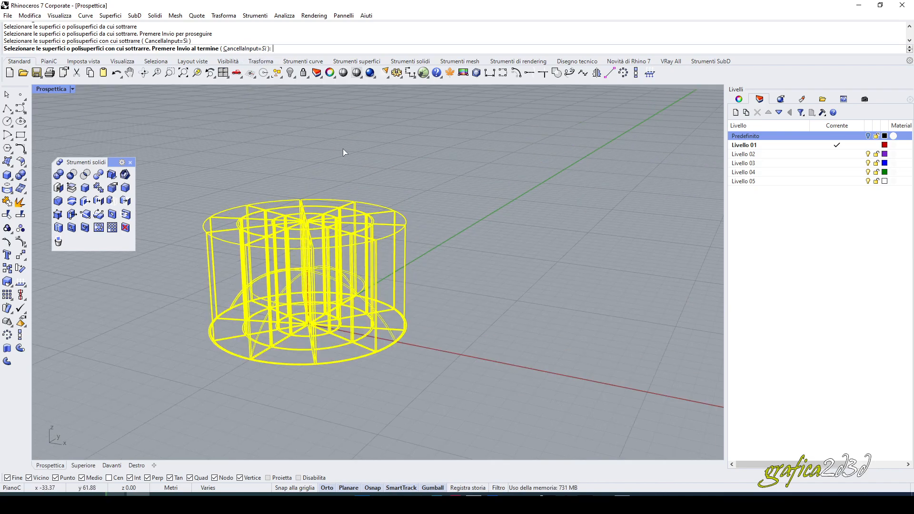
pyautogui.press('Return')
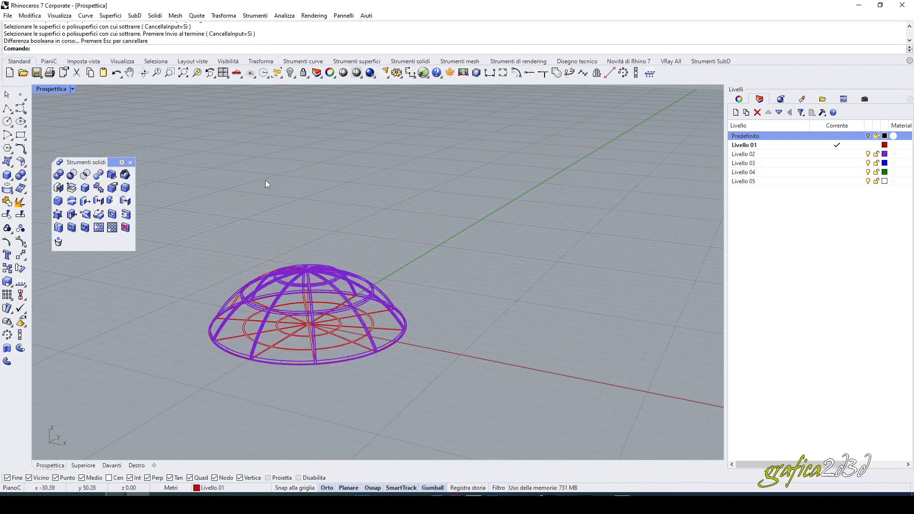
# - Switch the perspective view to Shaded display and examine the dome's ribs and rings from above and from the side
pyautogui.click(72, 89)
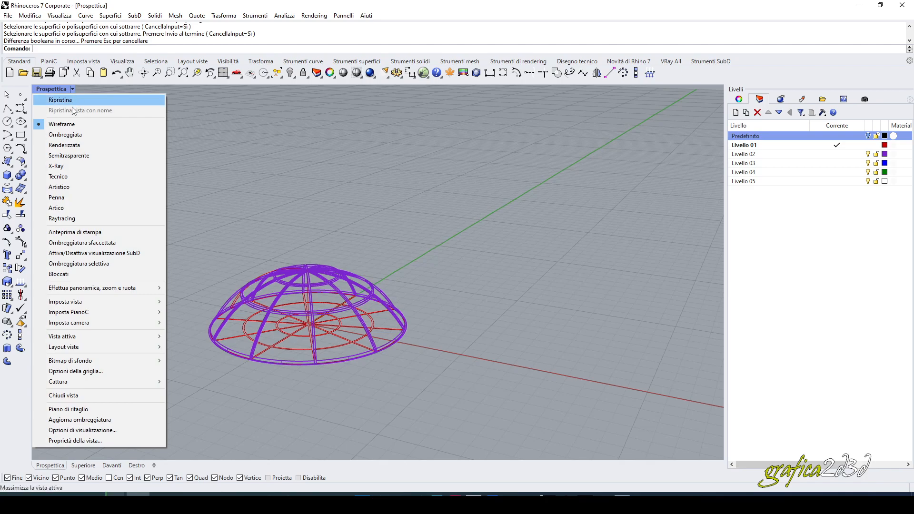
pyautogui.click(65, 135)
pyautogui.scroll(10, 313, 302)
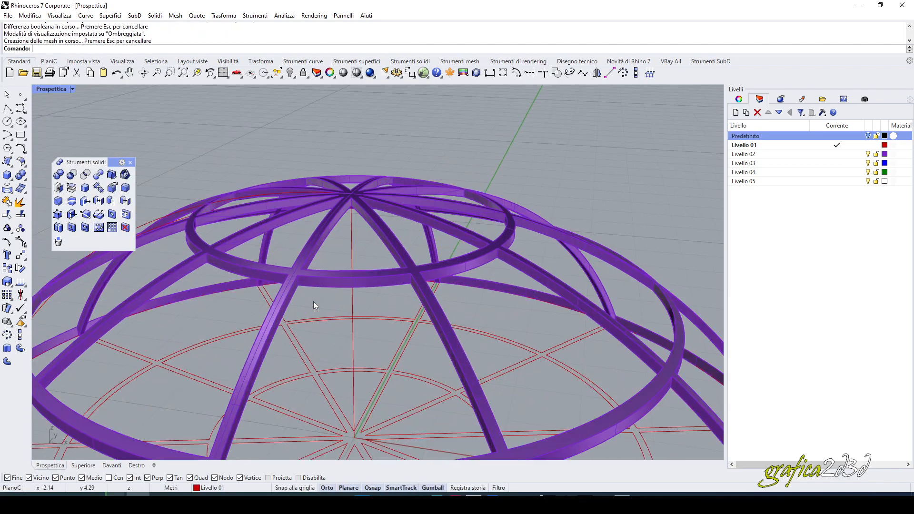
pyautogui.moveTo(329, 298); pyautogui.dragTo(95, 136, button='right')
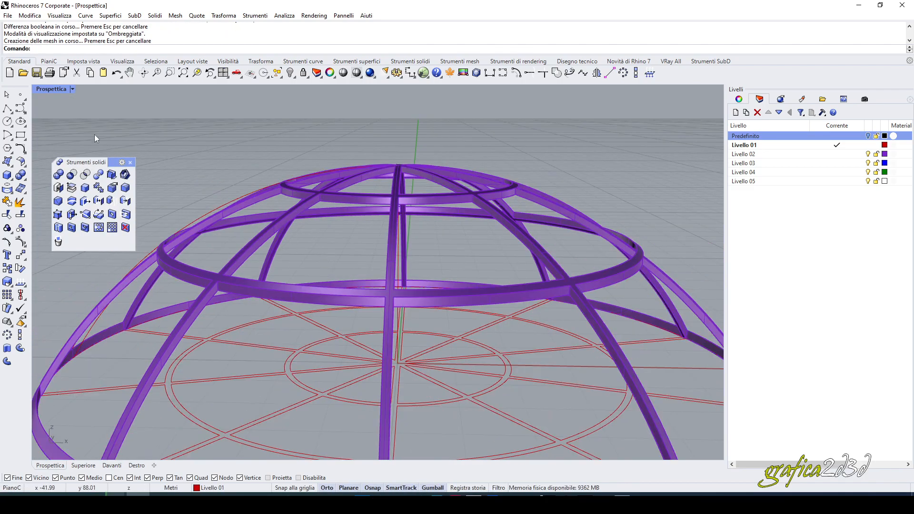
pyautogui.scroll(-5, 272, 226)
pyautogui.moveTo(274, 223); pyautogui.dragTo(307, 231, button='right')
pyautogui.scroll(5, 375, 264)
# - Select the ribbed dome frame to check whether it is a single solid, inspect it from several angles and clear the selection
pyautogui.click(407, 256)
pyautogui.scroll(-5, 343, 195)
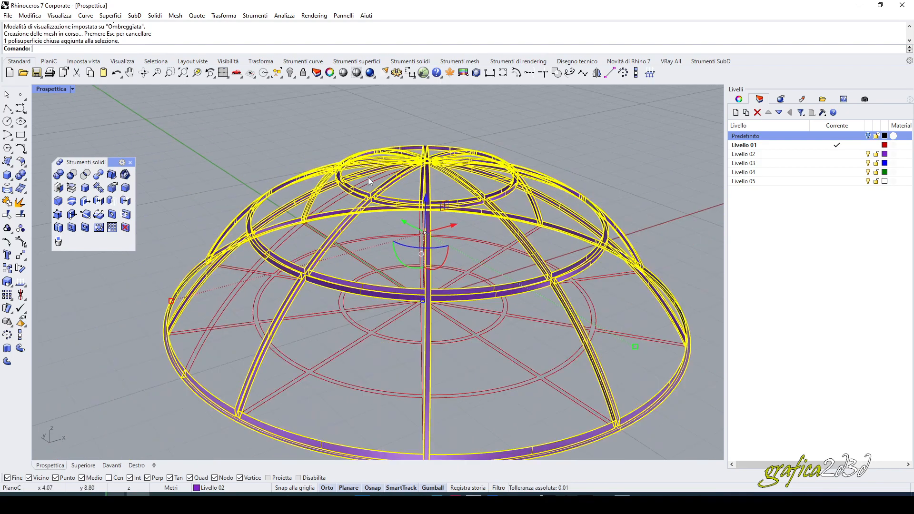
pyautogui.moveTo(343, 196); pyautogui.dragTo(326, 190, button='right')
pyautogui.moveTo(347, 312); pyautogui.dragTo(368, 285, button='right')
pyautogui.scroll(-3, 351, 297)
pyautogui.scroll(8, 334, 293)
pyautogui.click(261, 390)
pyautogui.scroll(-8, 300, 293)
pyautogui.moveTo(302, 295); pyautogui.dragTo(443, 345, button='right')
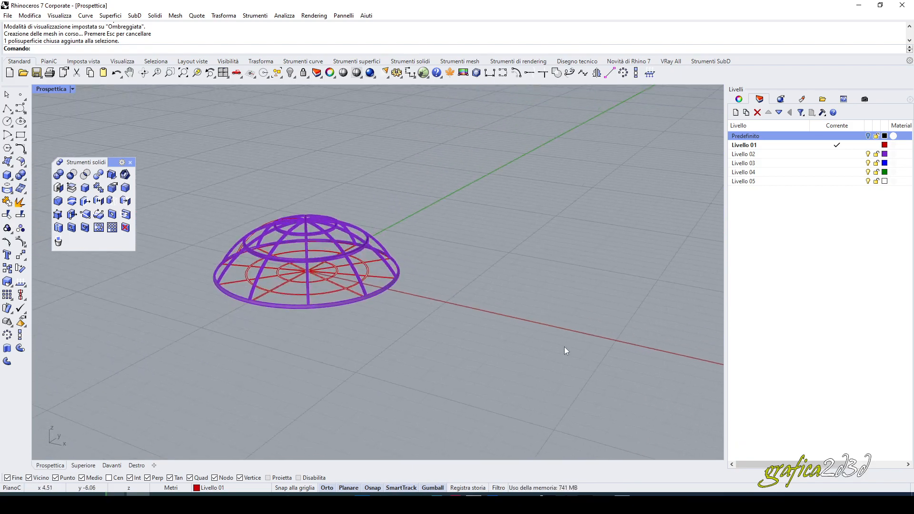